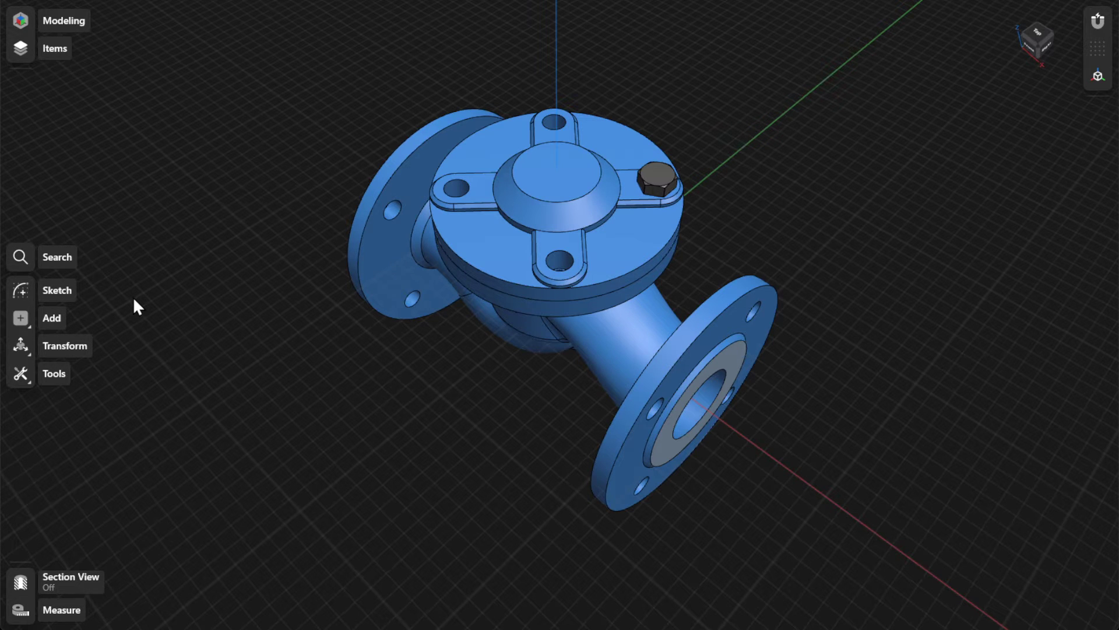
Start the Transform > Pattern command, then cancel it before anything is selected
left_click(72, 344)
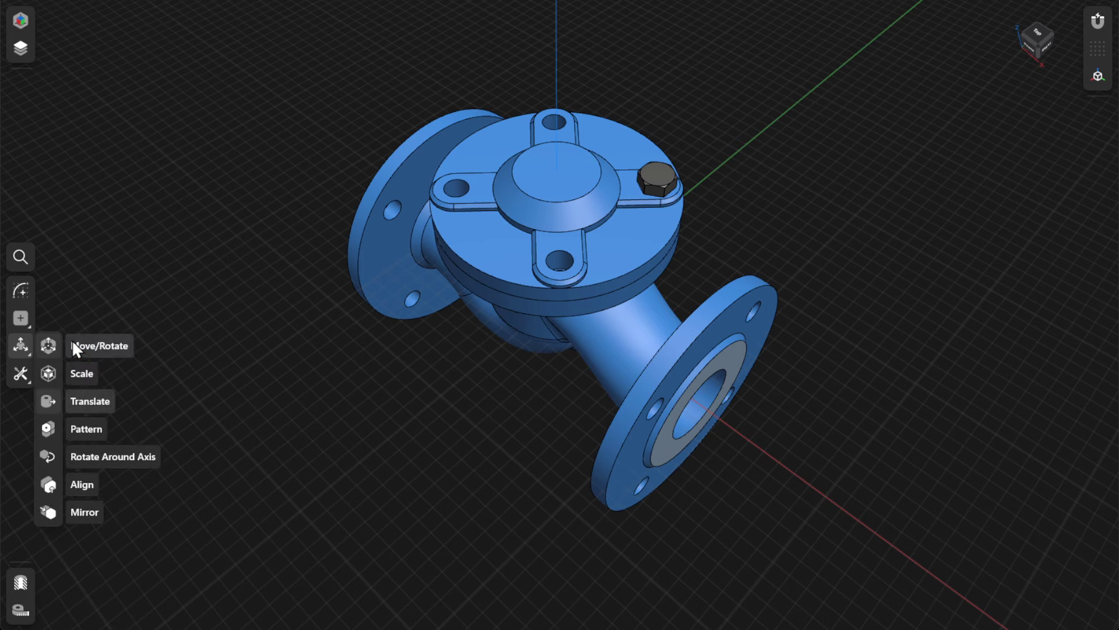
left_click(49, 430)
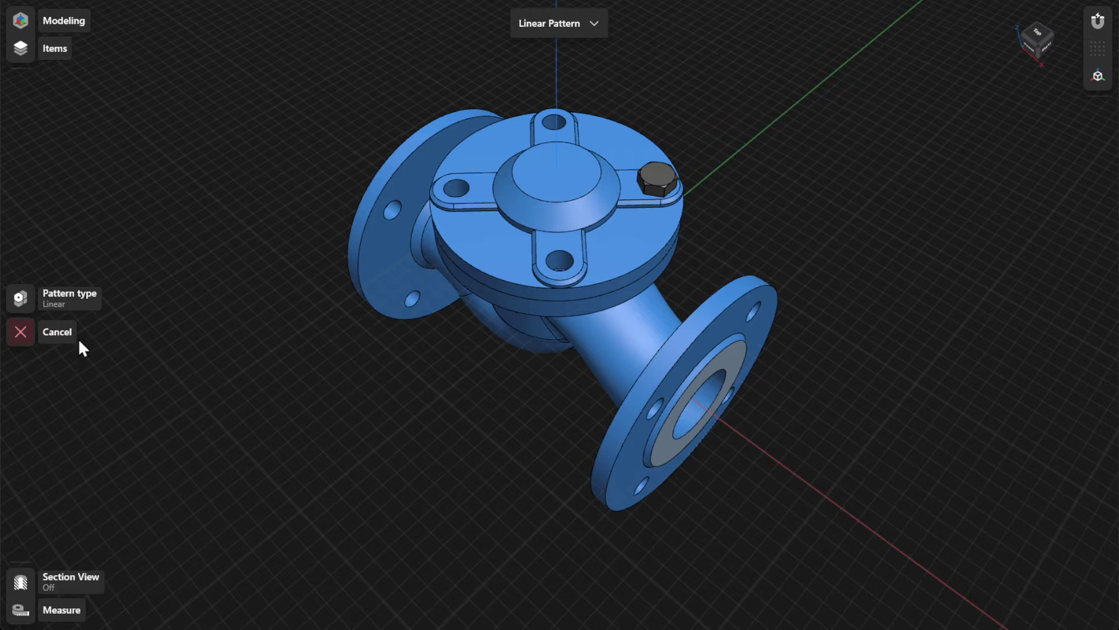
left_click(20, 331)
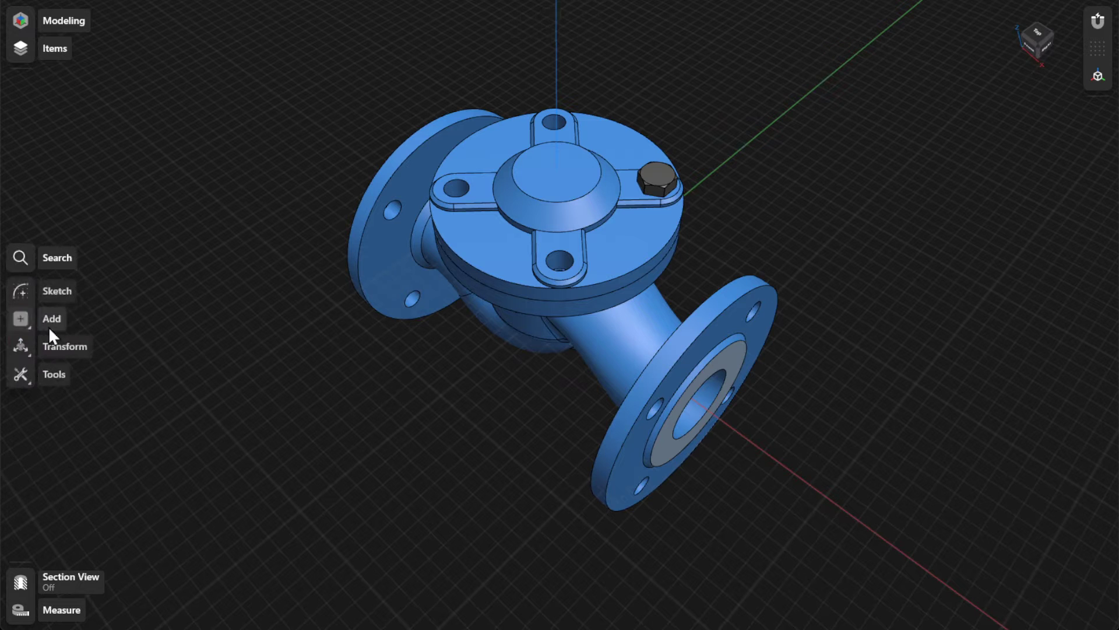
Linearly pattern the selected hex bolt into 3 copies over 78 mm toward the lower lug
left_click(662, 177)
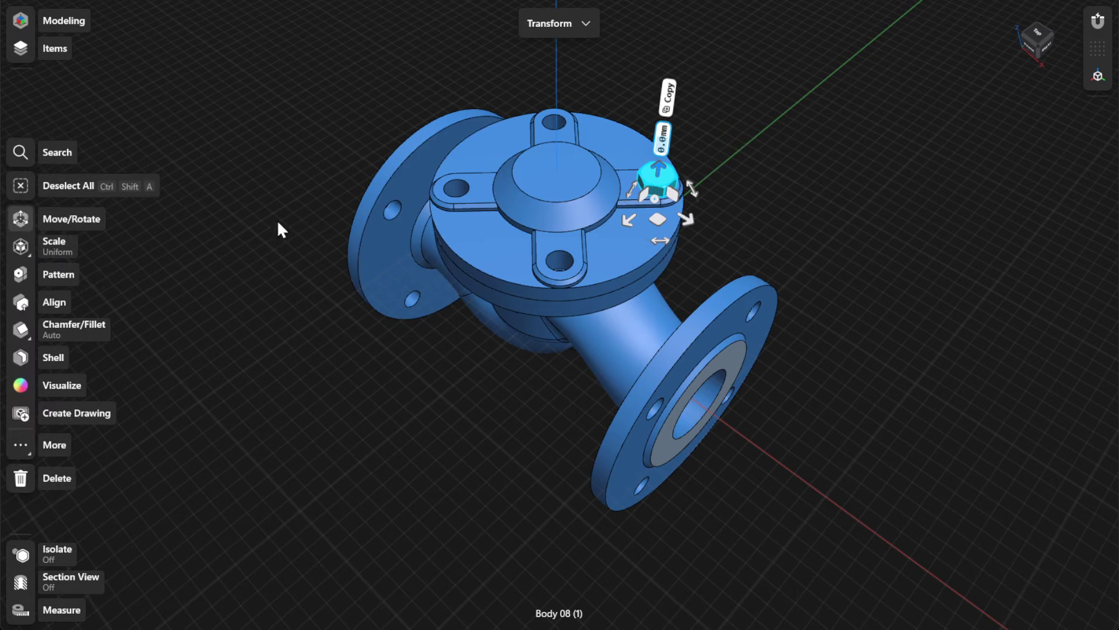
left_click(21, 274)
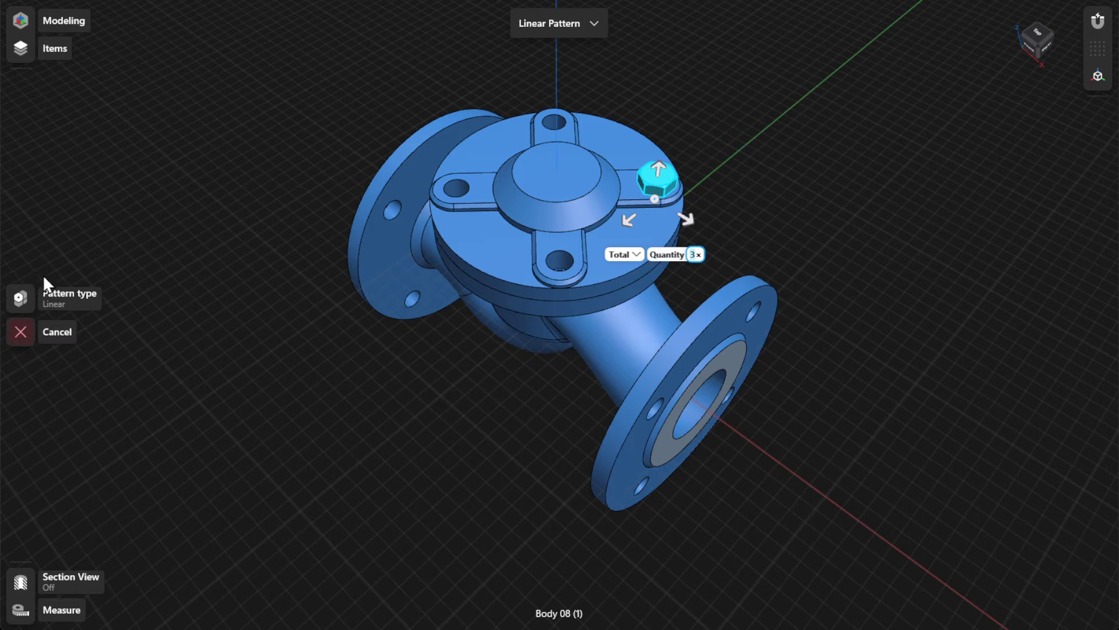
left_click(58, 303)
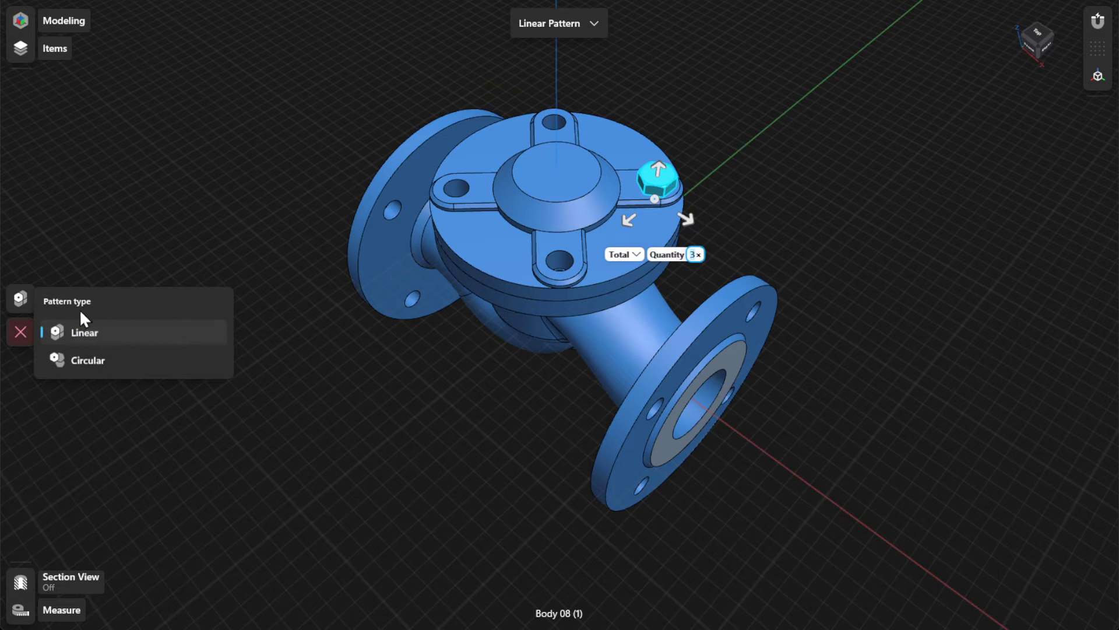
left_click(107, 332)
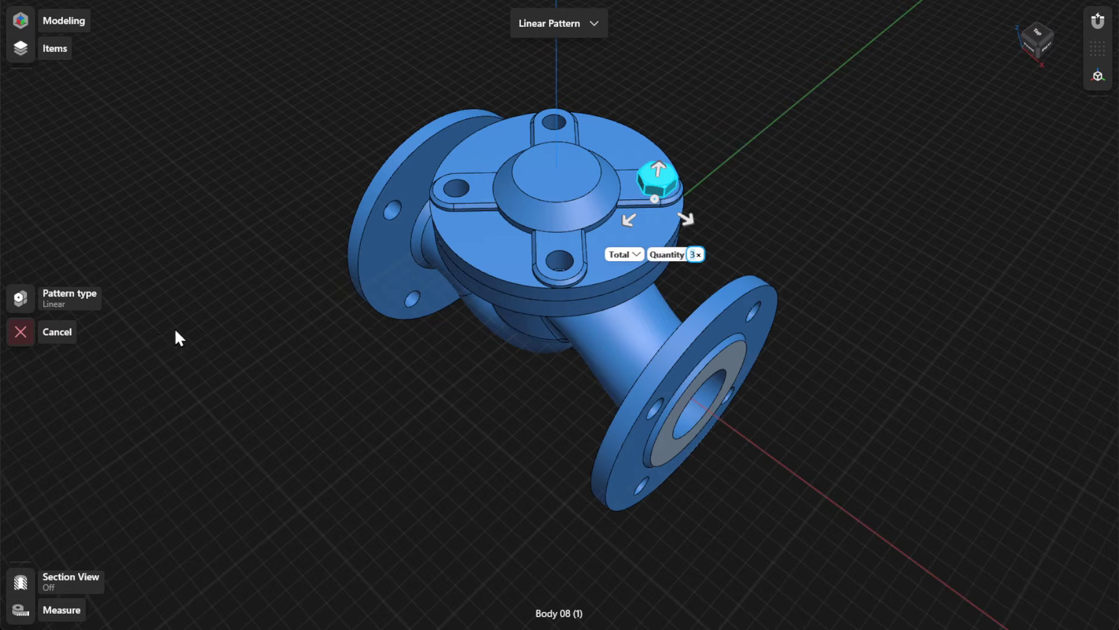
left_click(629, 221)
left_click_drag(629, 219, 526, 288)
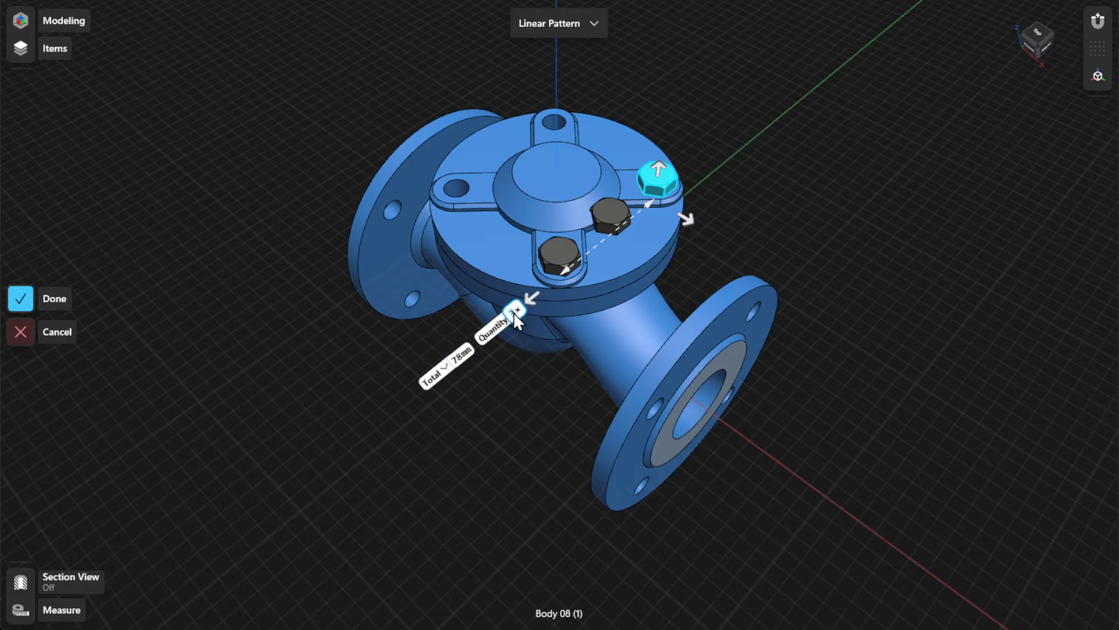
Switch the pattern to Spacing with quantity 2 and 77 mm spacing, landing the copy on the lower lug
left_click(428, 377)
left_click(479, 398)
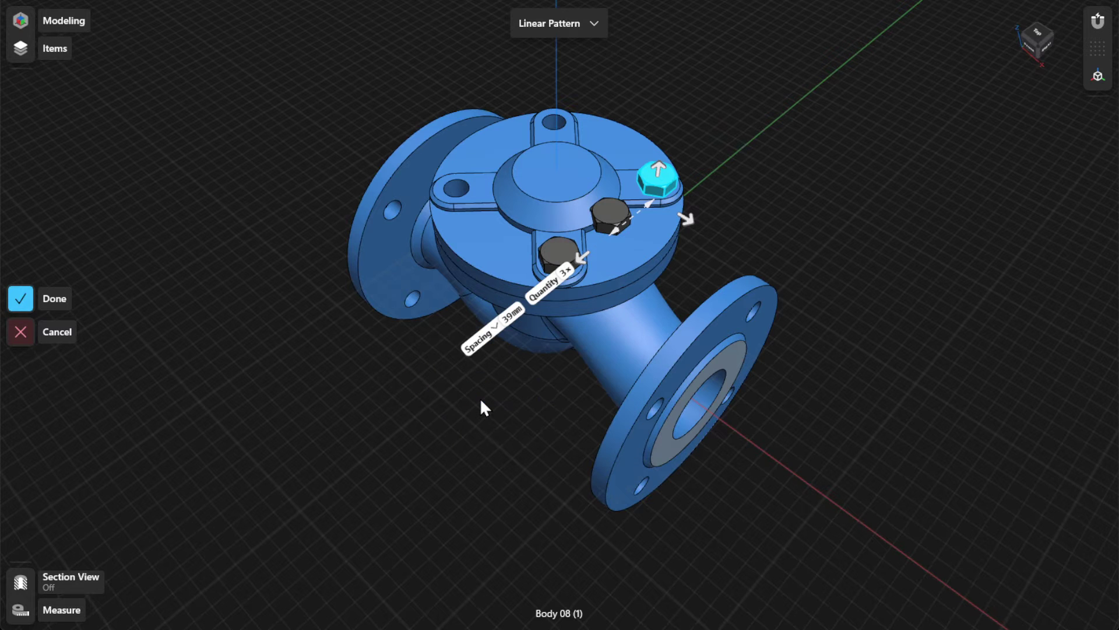
left_click(566, 270)
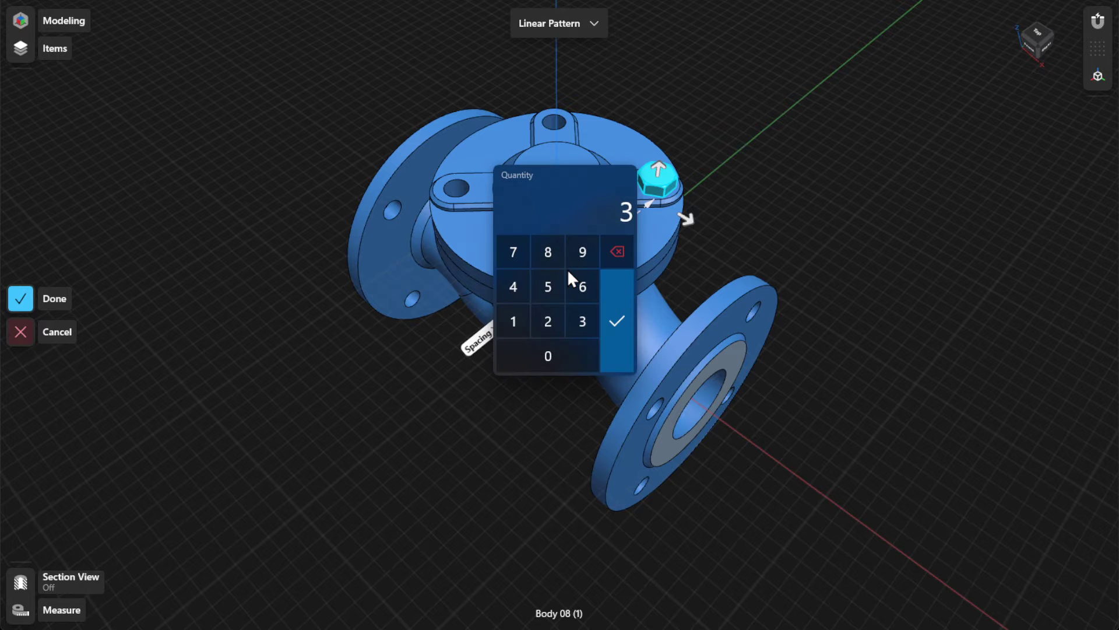
left_click(547, 326)
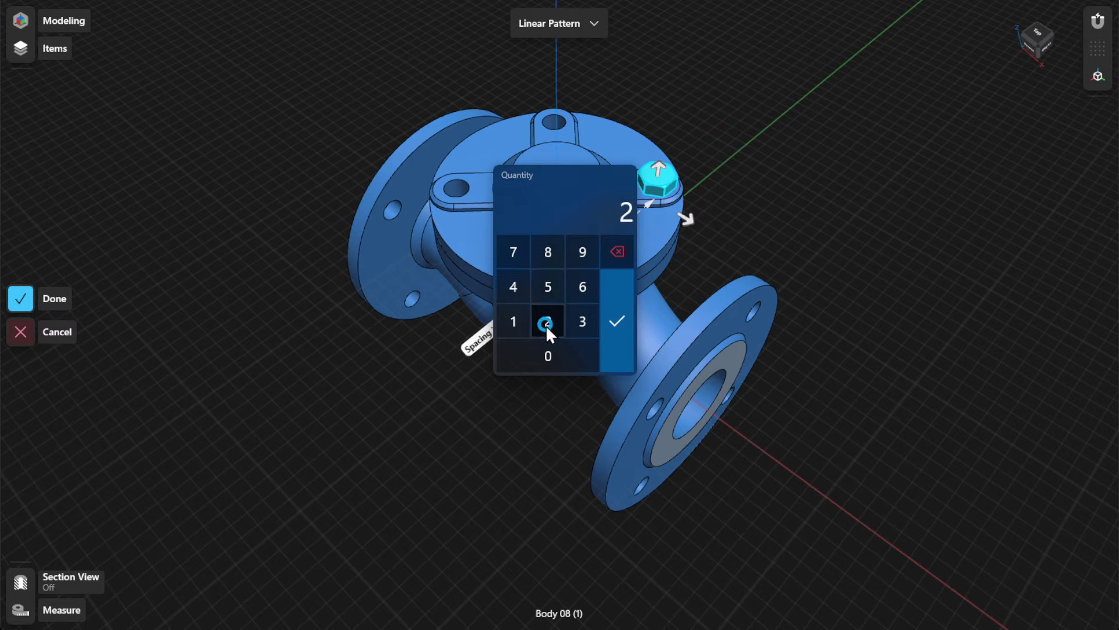
left_click(608, 325)
left_click_drag(581, 250, 531, 288)
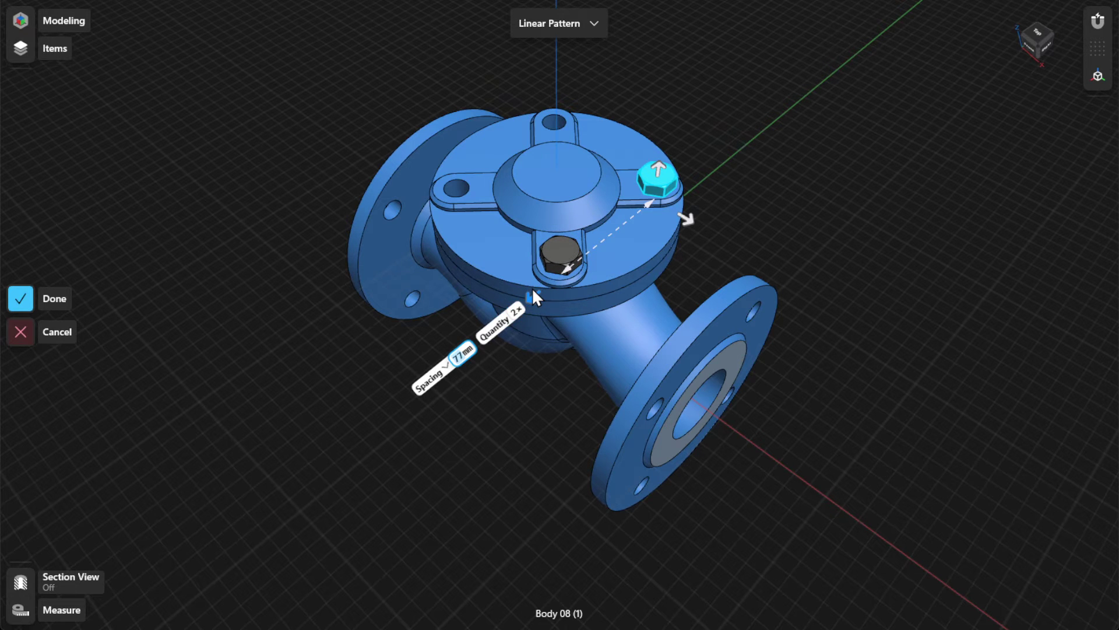
mouse_move(686, 220)
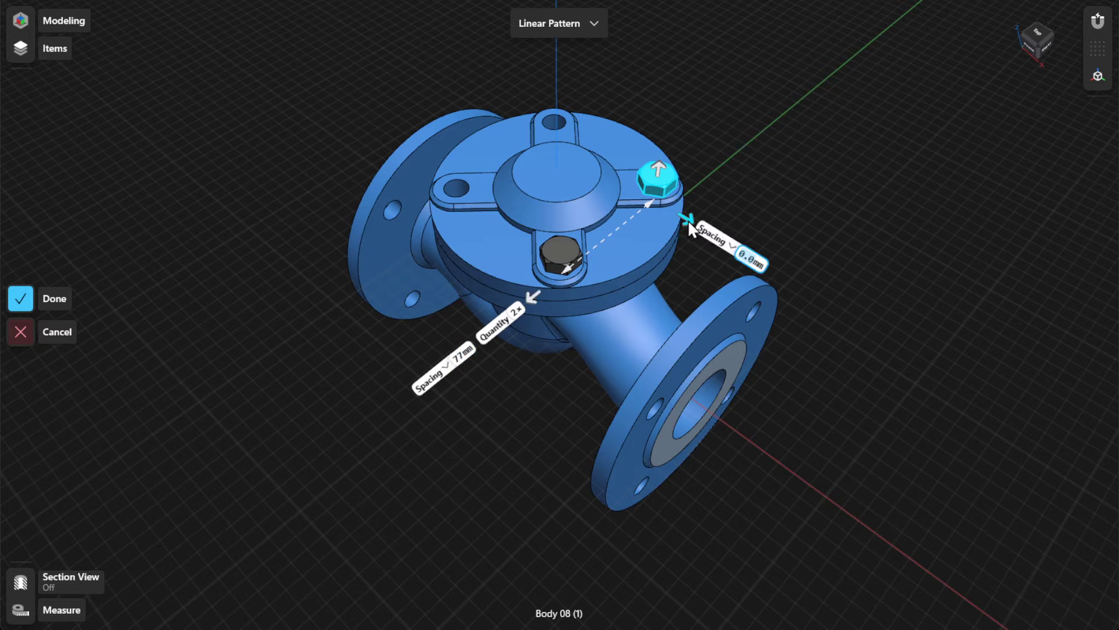
Add a second pattern direction set to Total with quantity 2, then commit the four-bolt pattern
left_click_drag(687, 219, 629, 197)
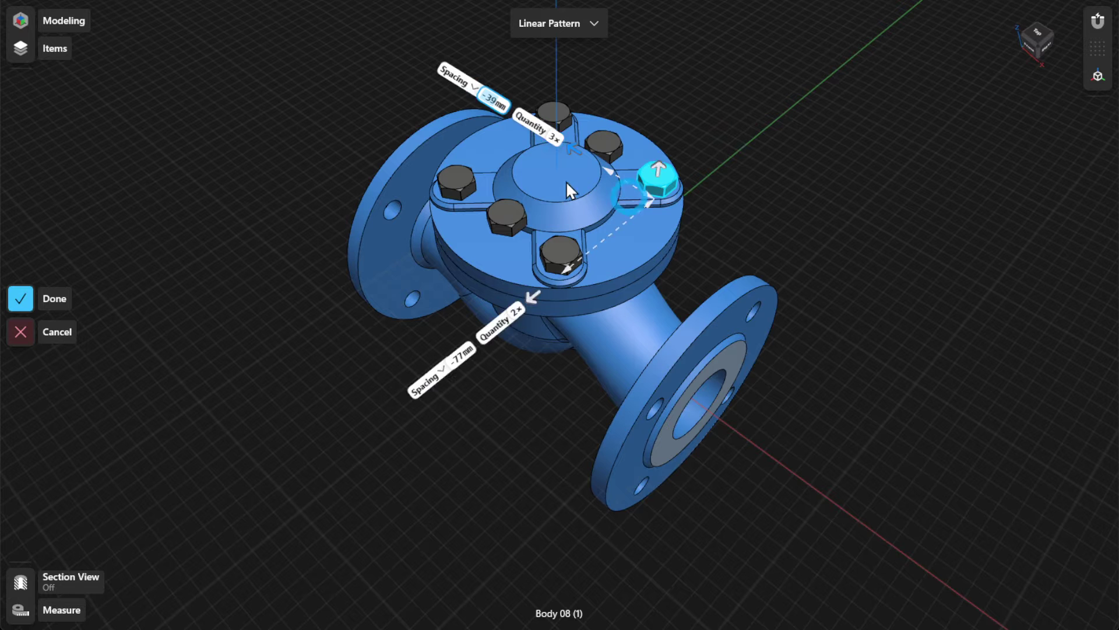
left_click(460, 83)
left_click(487, 88)
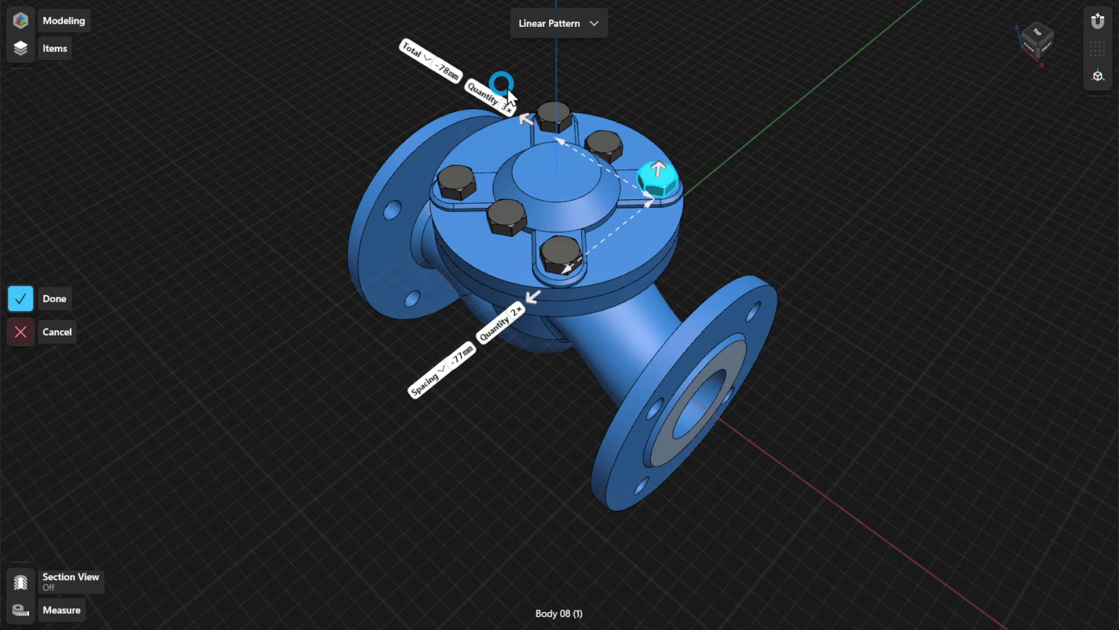
left_click(506, 109)
left_click(490, 164)
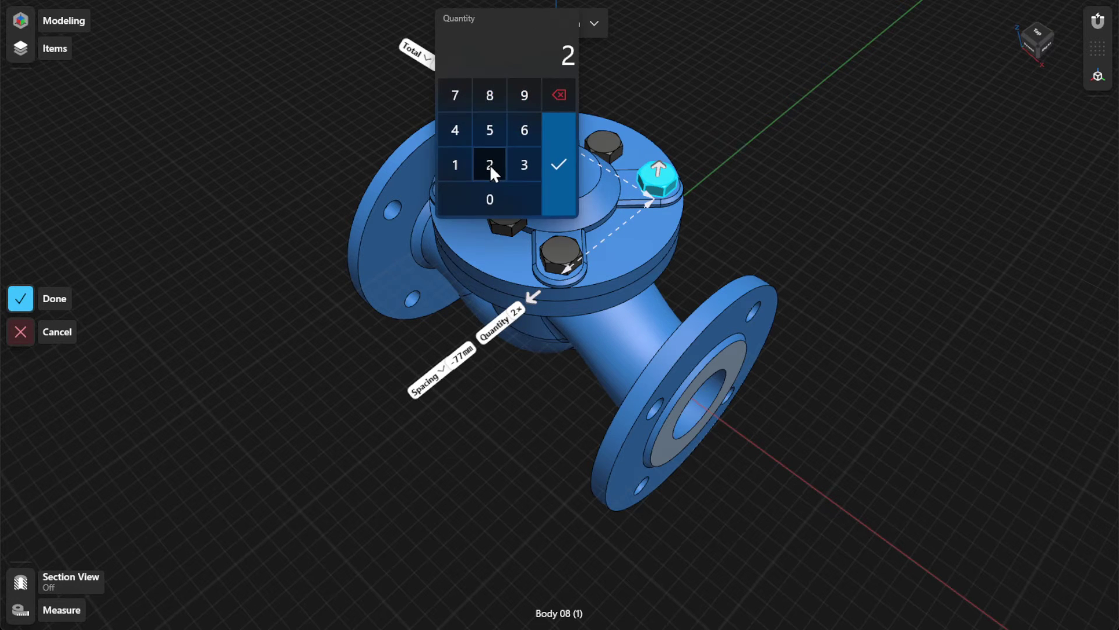
left_click(552, 170)
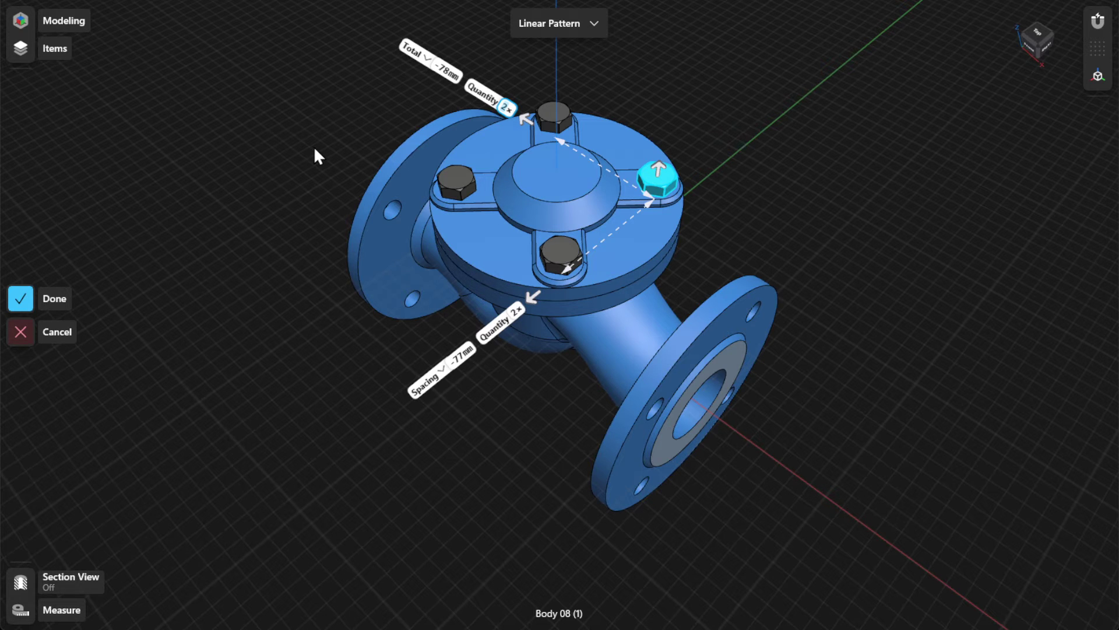
left_click(55, 299)
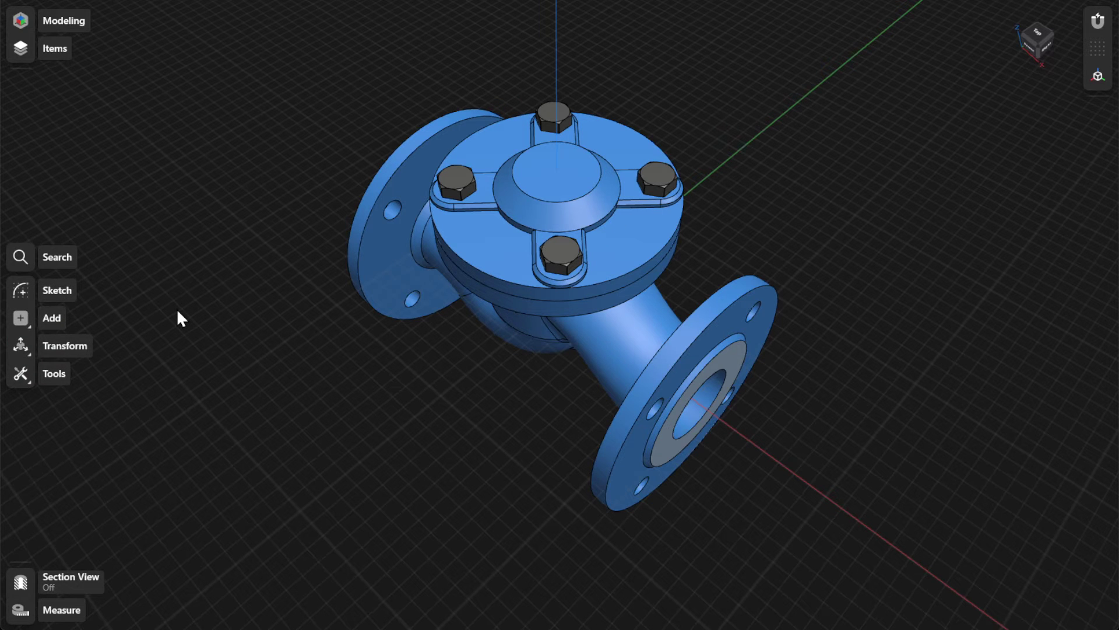
Undo the linear pattern, switch to a circular pattern, and centre it on the bonnet hub
key("ctrl+z")
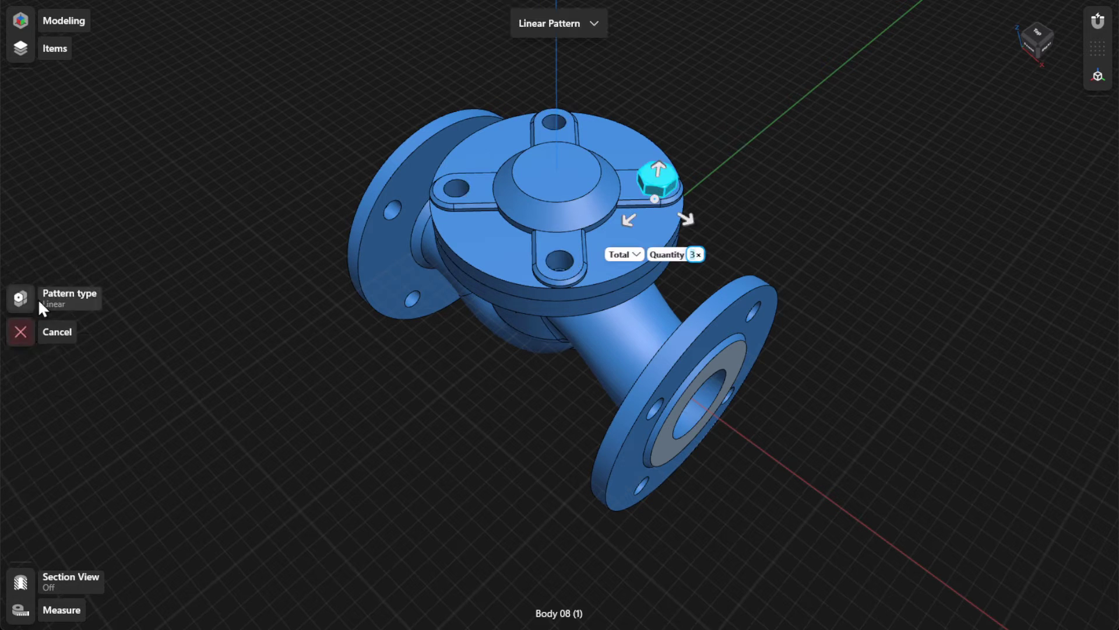
left_click(48, 298)
left_click(85, 359)
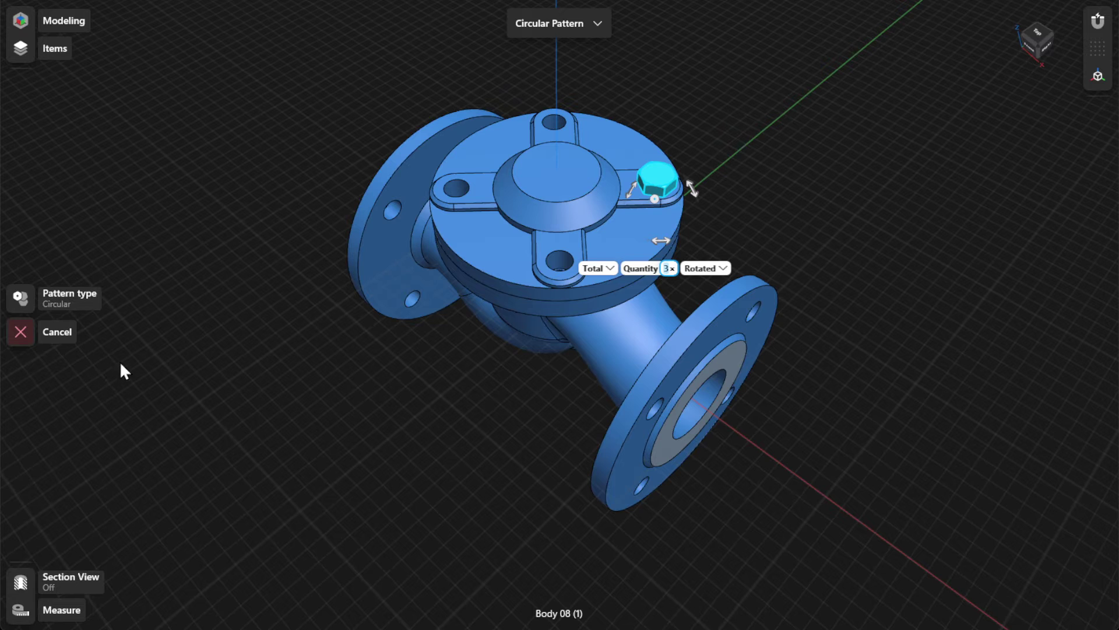
left_click_drag(656, 202, 556, 170)
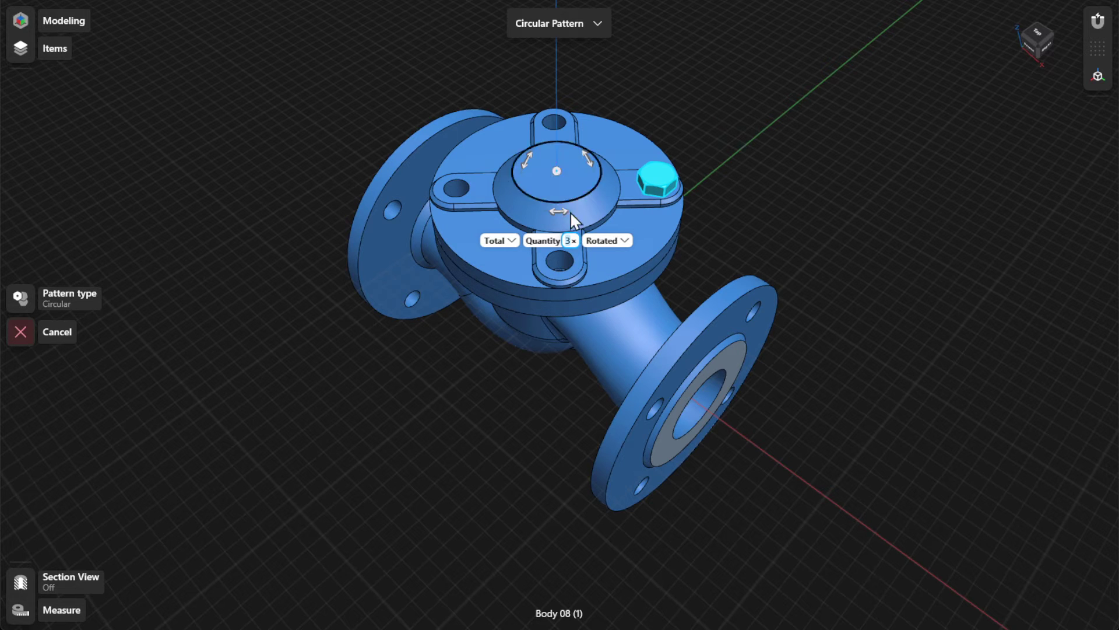
Try a spacing-angle definition and drag copies around the bonnet, then change to Total angle
left_click(512, 240)
left_click(541, 268)
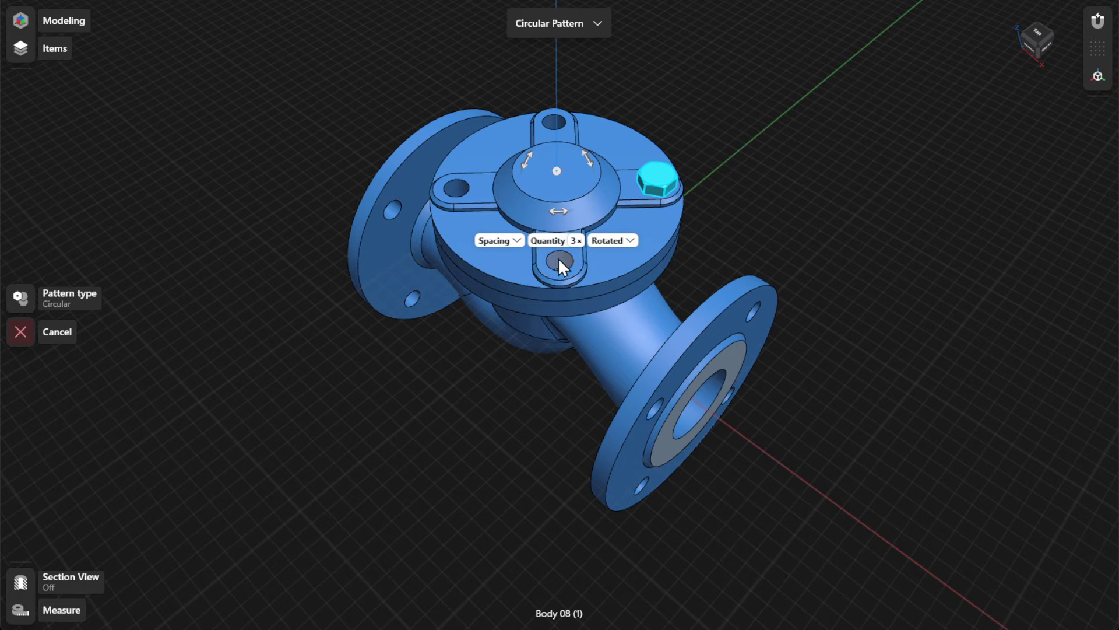
left_click(574, 240)
mouse_move(570, 219)
left_click_drag(563, 216, 430, 183)
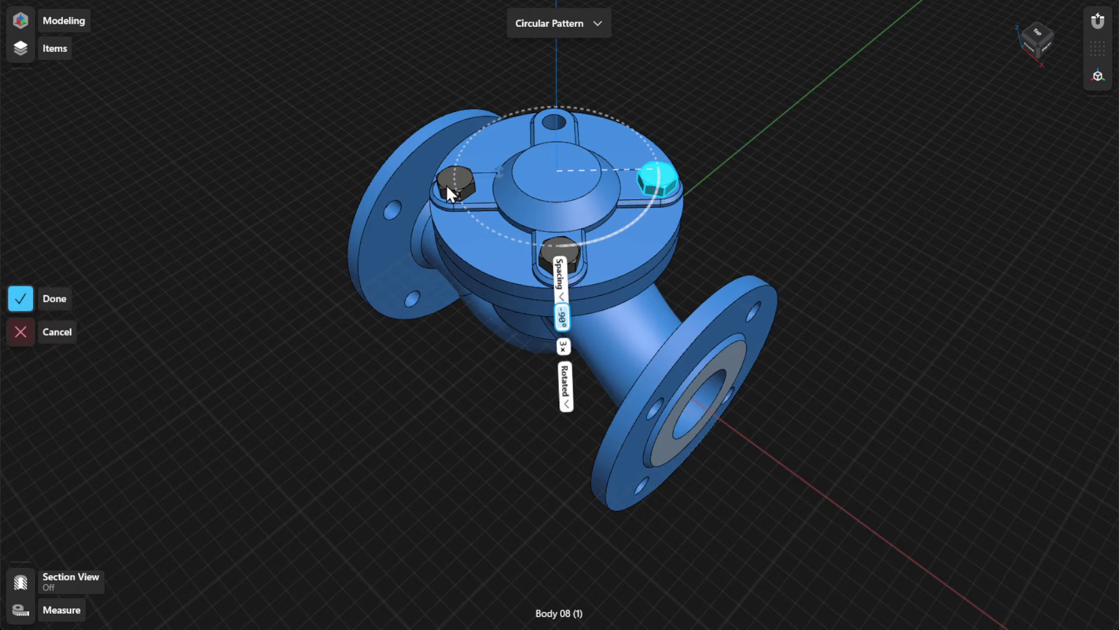
left_click(561, 294)
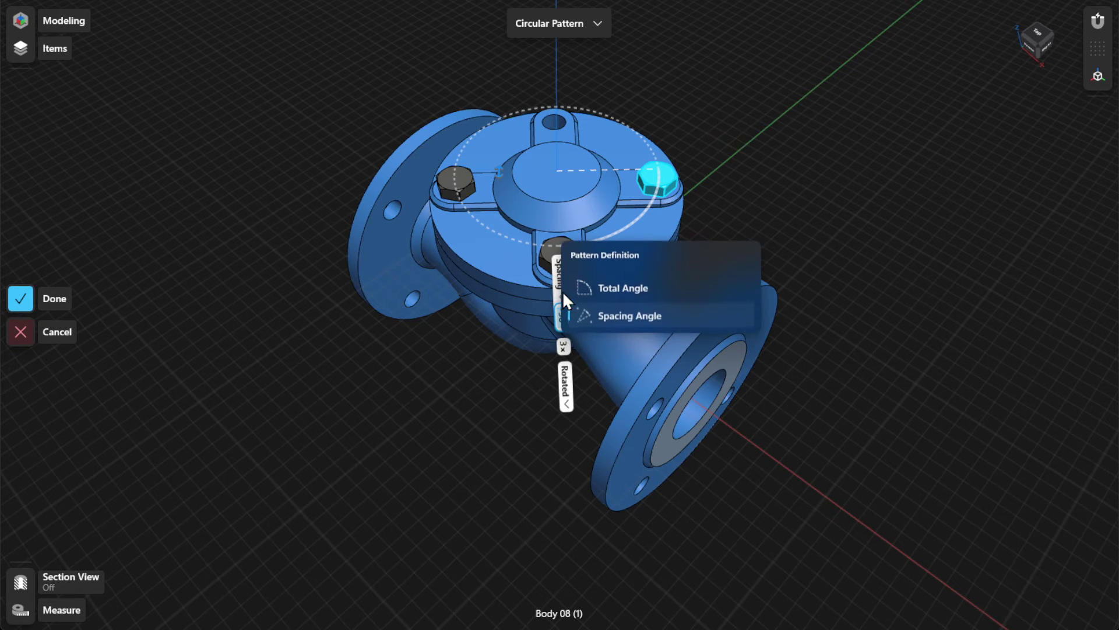
left_click(621, 286)
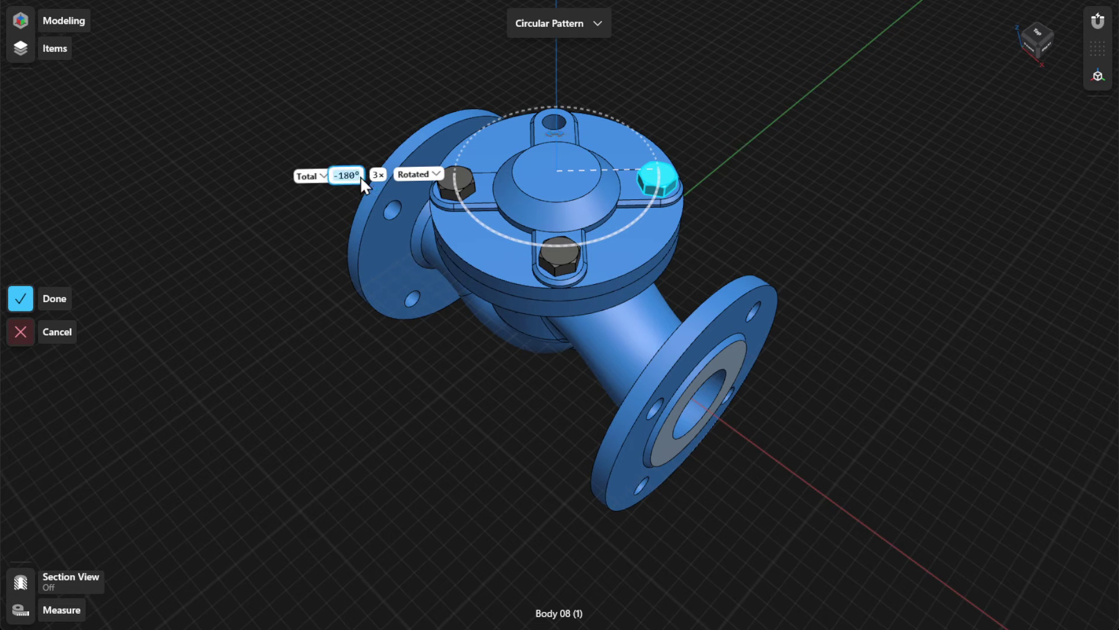
Set the circular pattern to 4 bolt copies over a -360° total angle
left_click(378, 175)
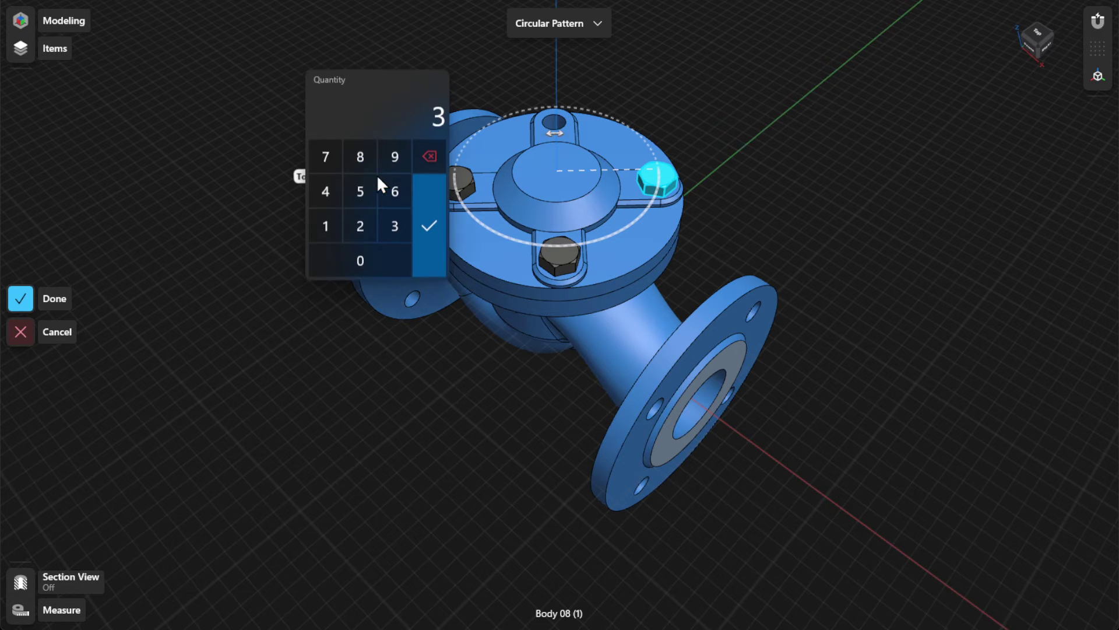
left_click(330, 190)
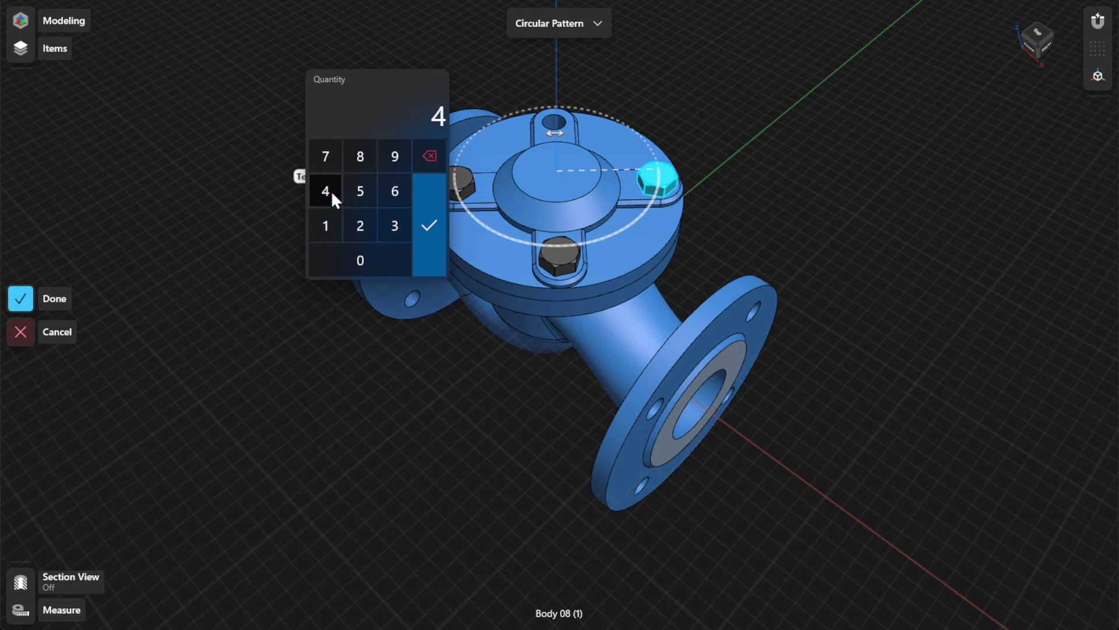
left_click(421, 218)
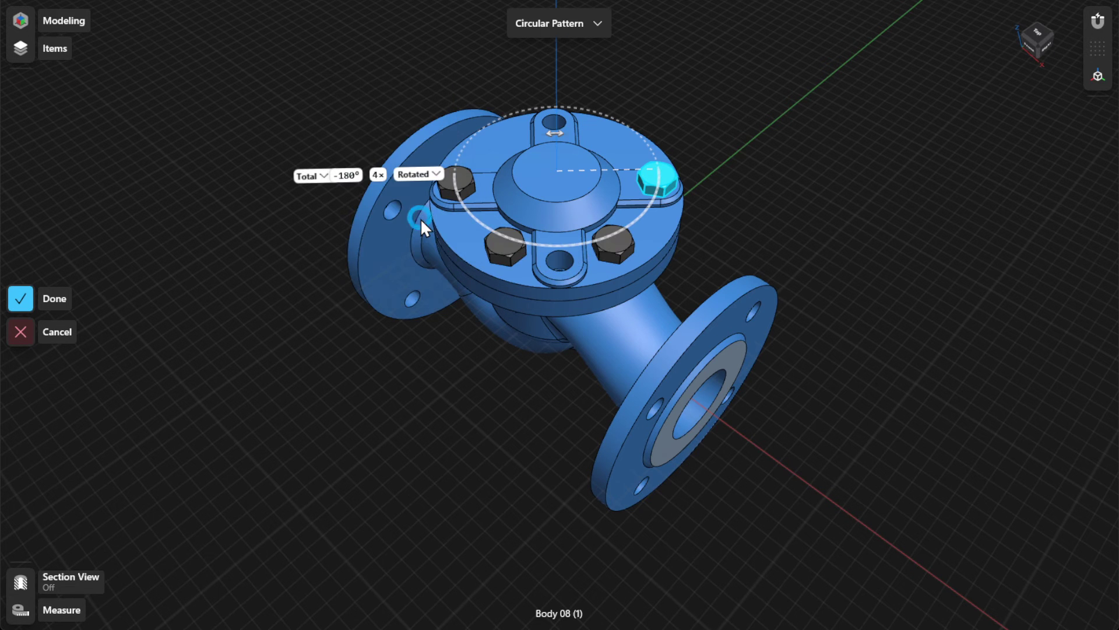
left_click(348, 174)
left_click(363, 239)
left_click(362, 212)
left_click(312, 277)
left_click(396, 278)
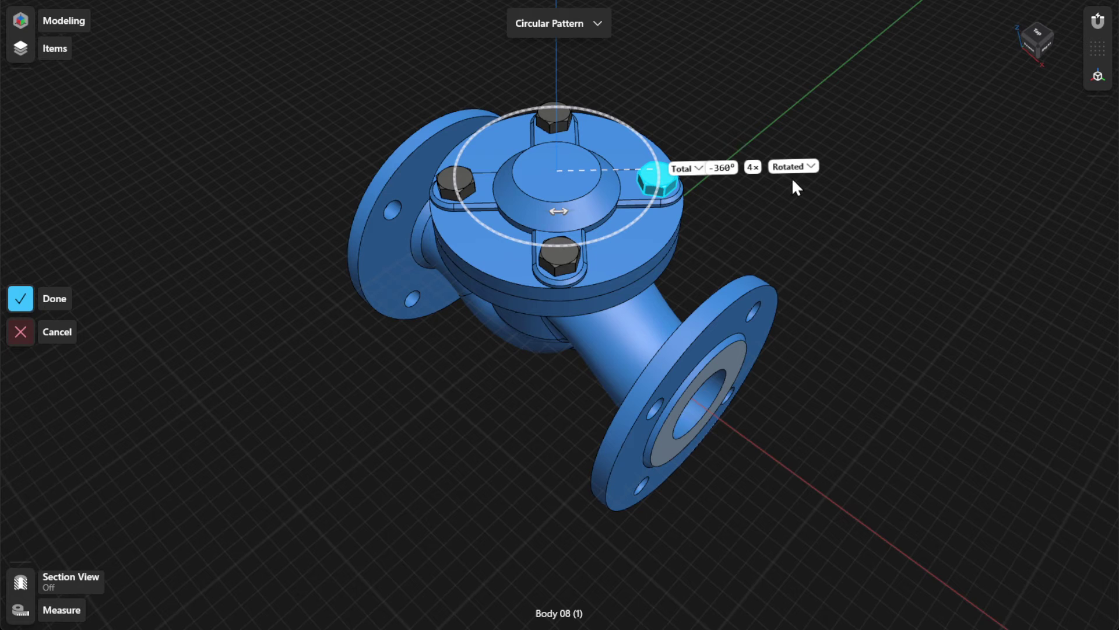
Try Uniform orientation for the copies, revert to Rotated, and commit the circular pattern
left_click(806, 168)
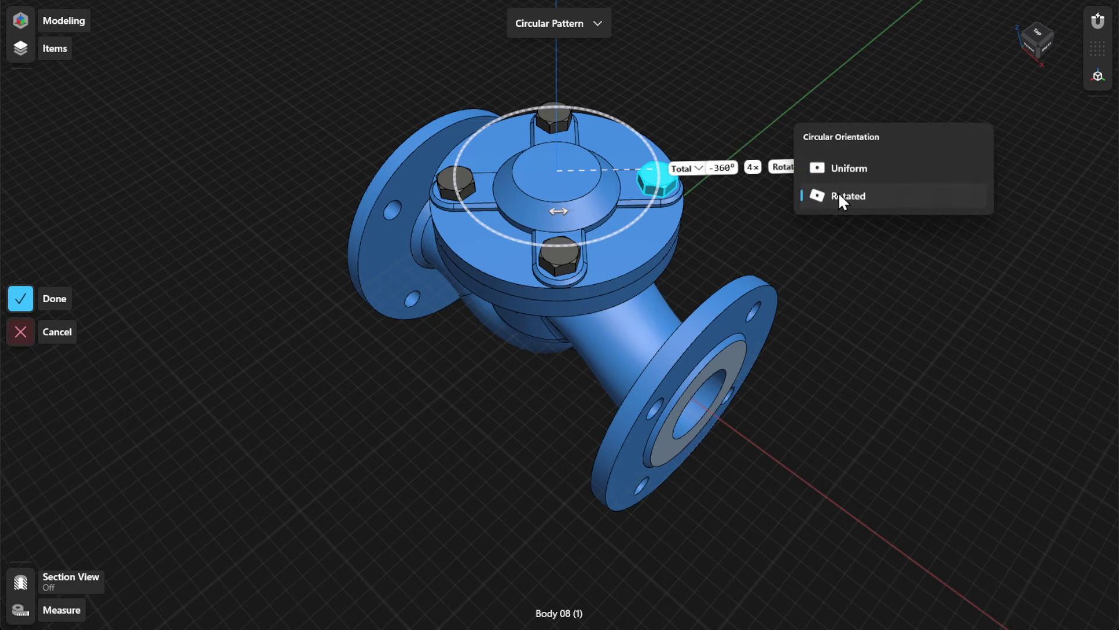
left_click(845, 169)
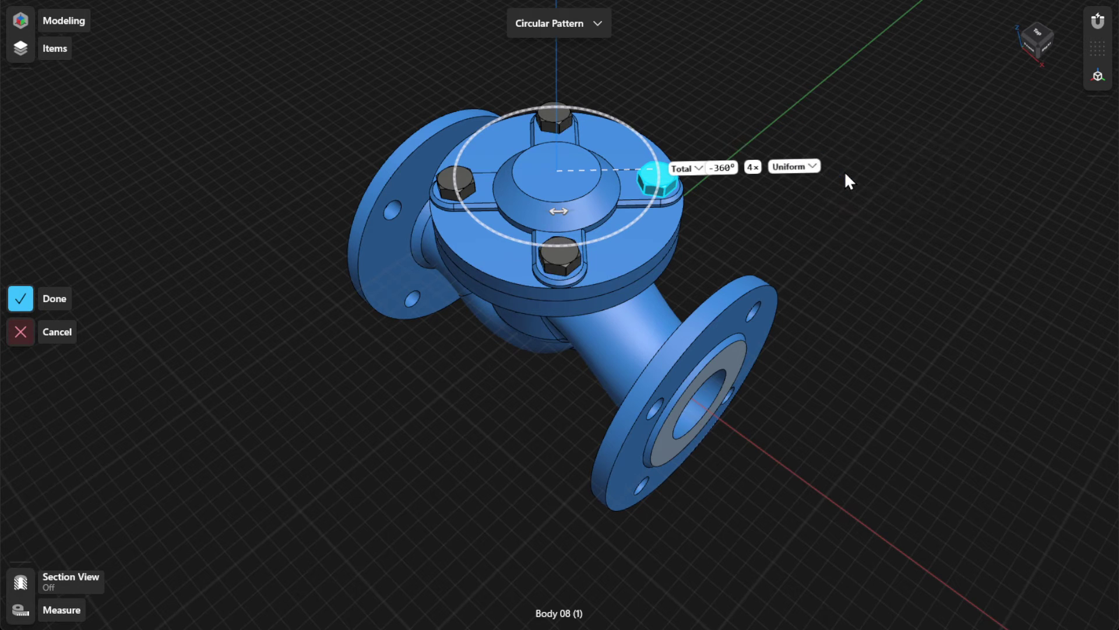
left_click(812, 175)
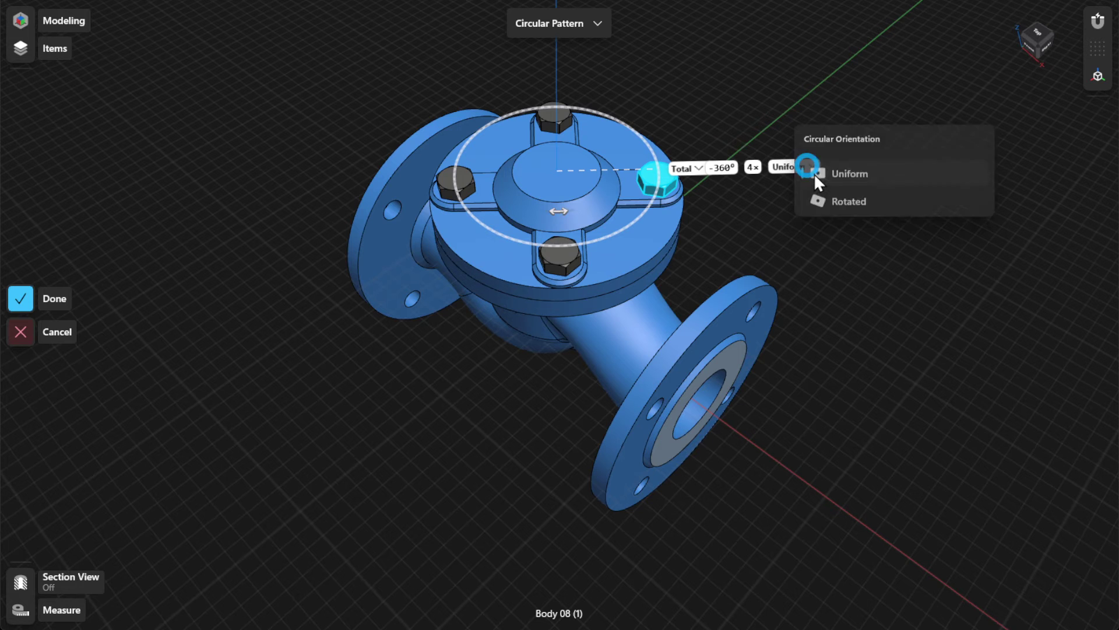
left_click(829, 203)
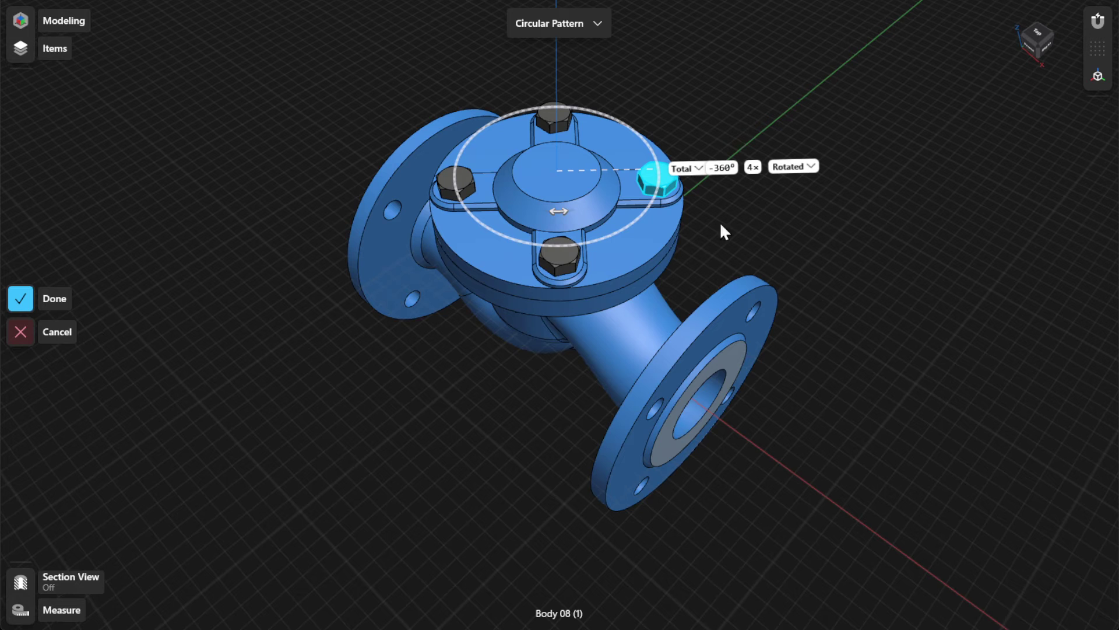
left_click(50, 303)
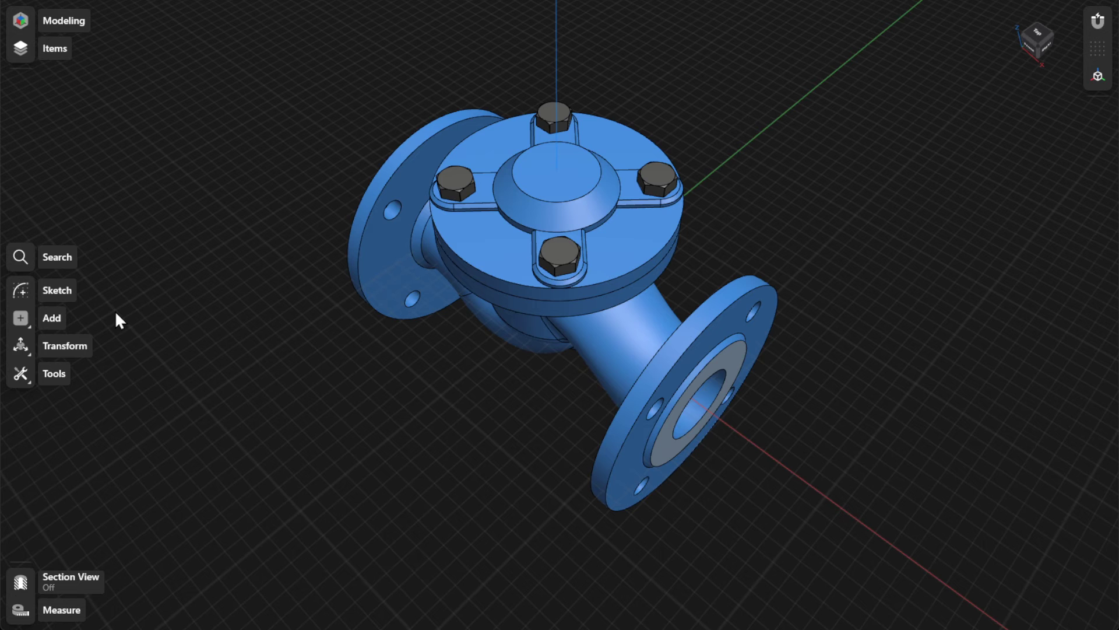
Open the History panel with Ctrl+Alt+H and expand the Pattern 01 and Pattern 02 entries
key("ctrl+alt+h")
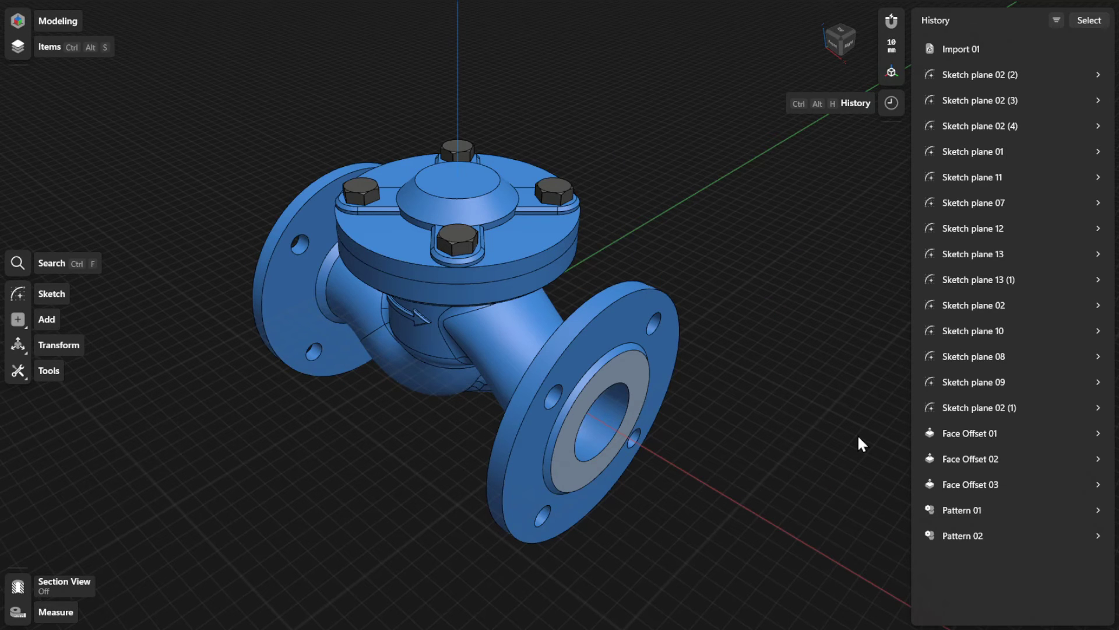
left_click(1098, 509)
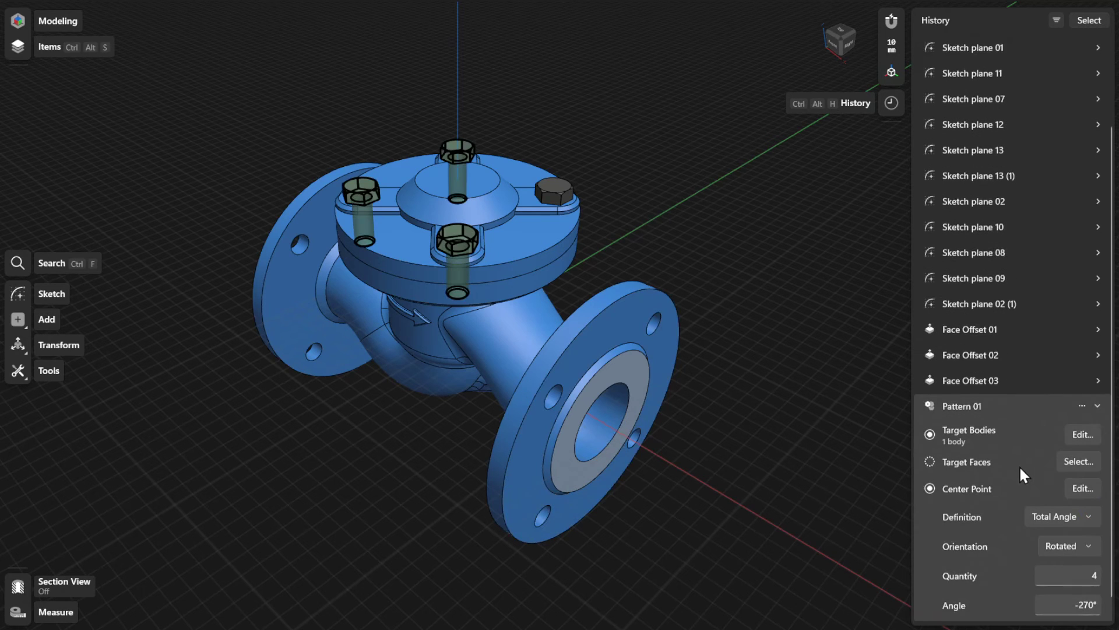
left_click(1097, 613)
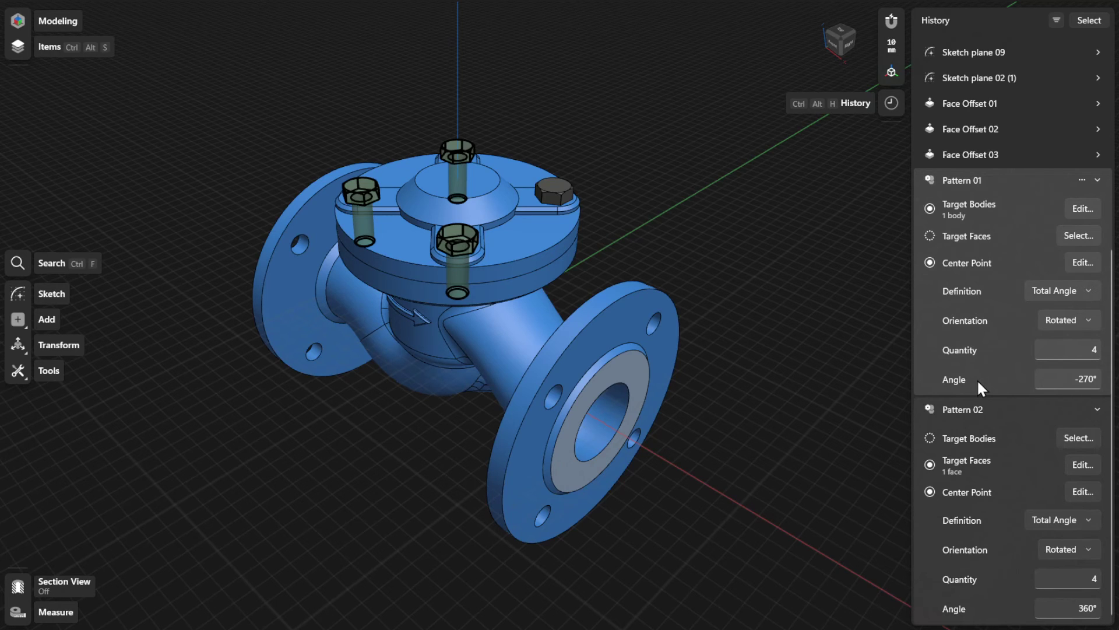
left_click(1082, 210)
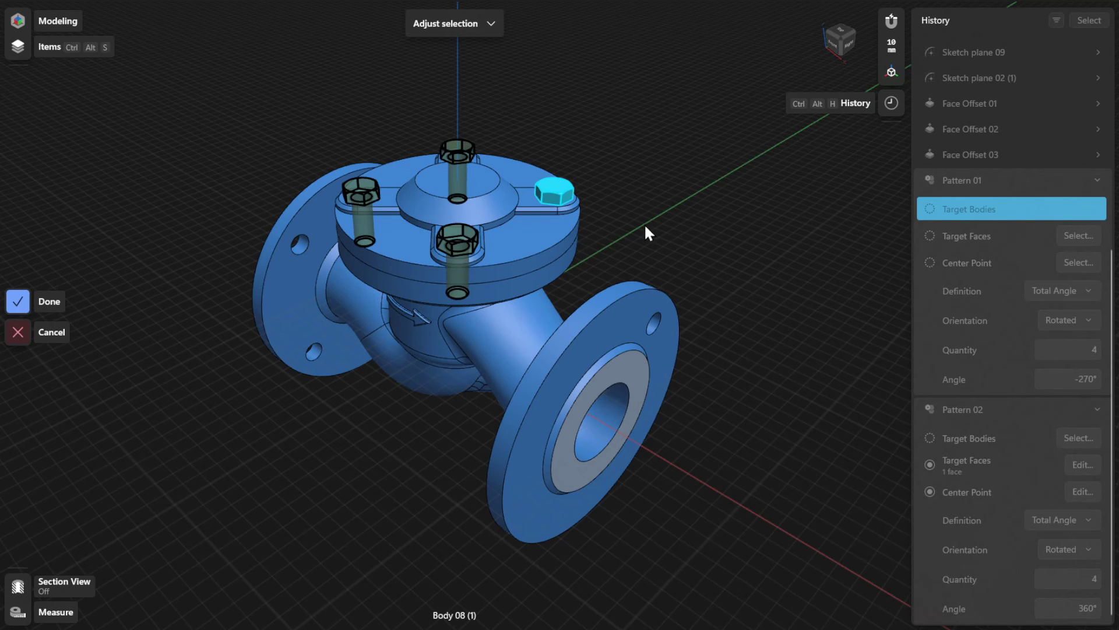
left_click(50, 302)
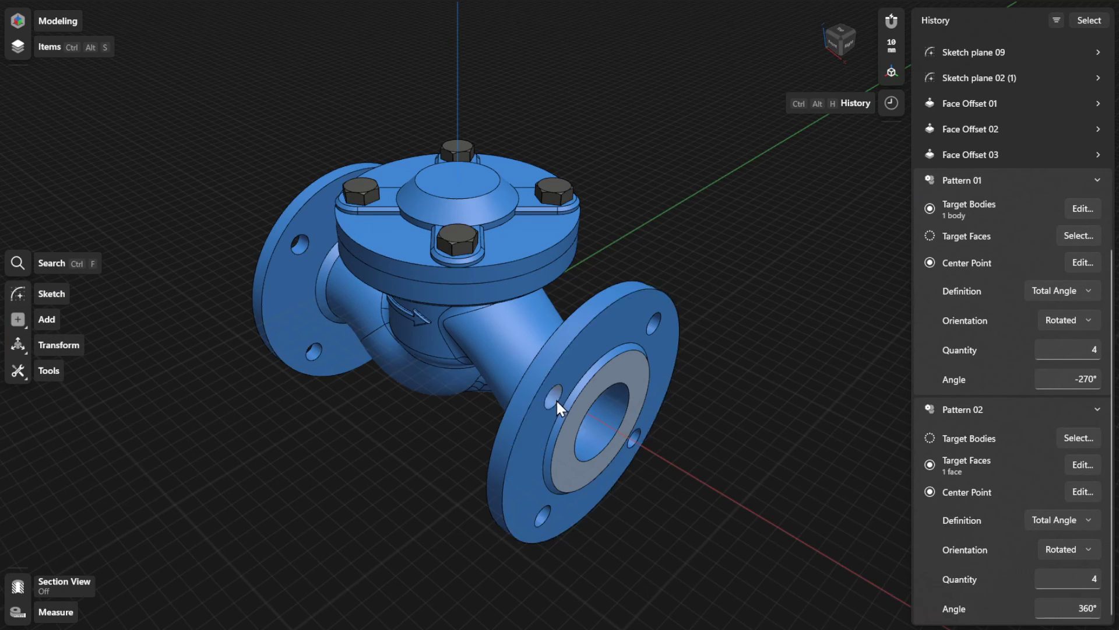
left_click(1081, 466)
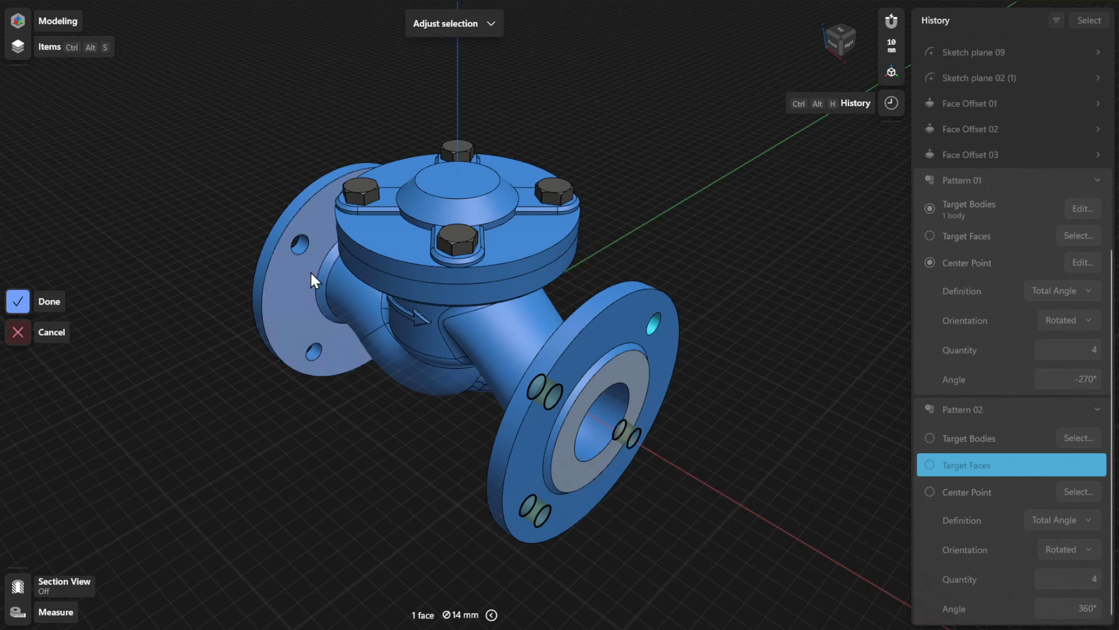
left_click(49, 301)
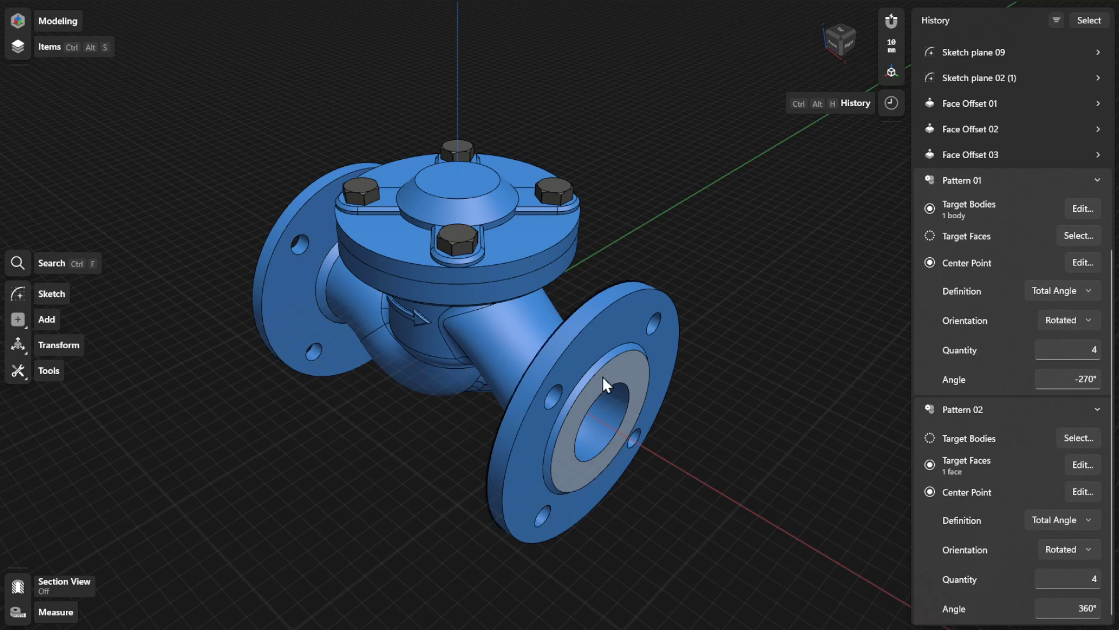
left_click(1081, 263)
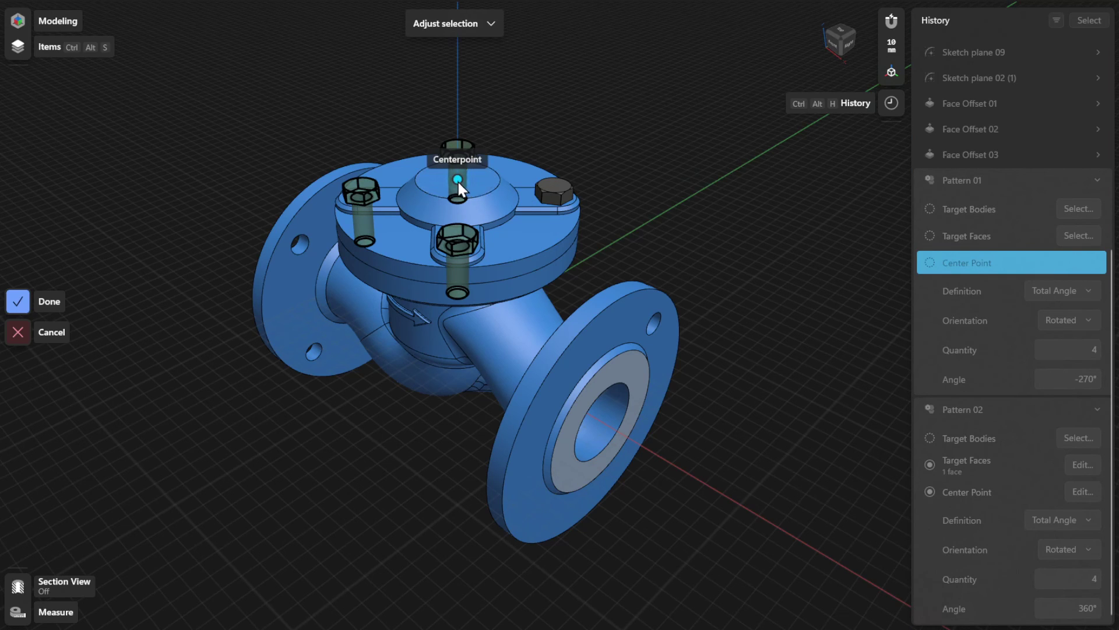
left_click(57, 303)
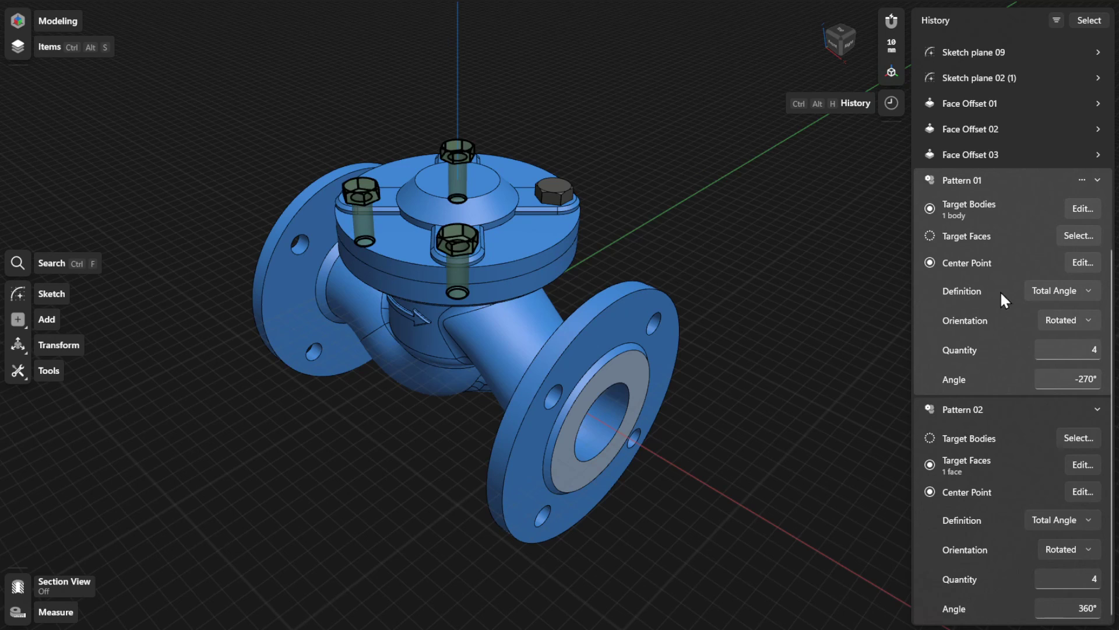
left_click(1084, 292)
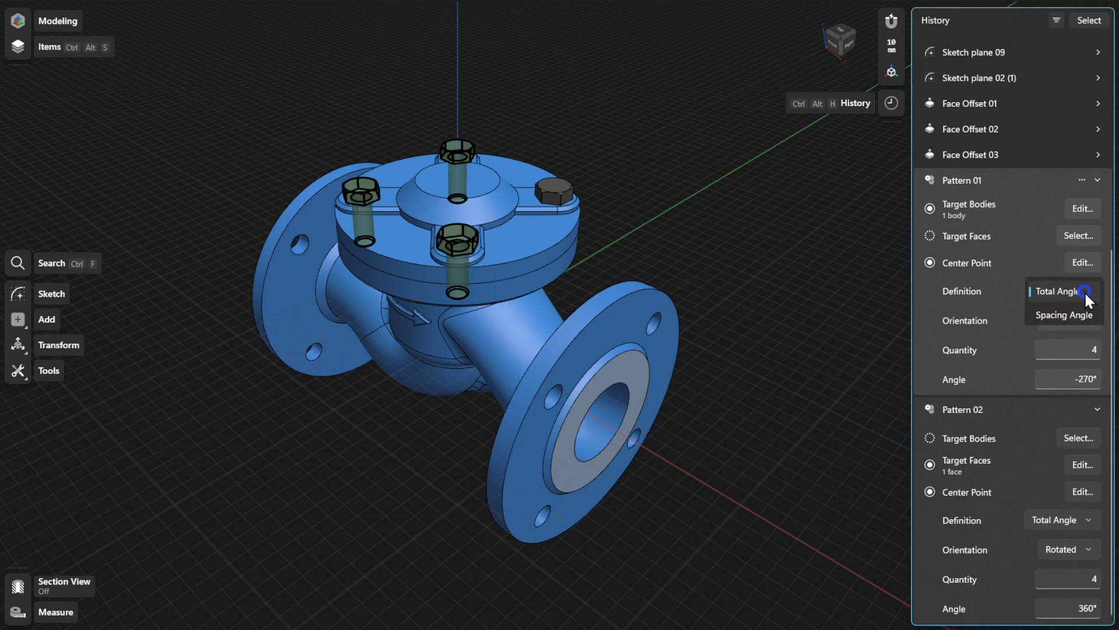
left_click(1084, 291)
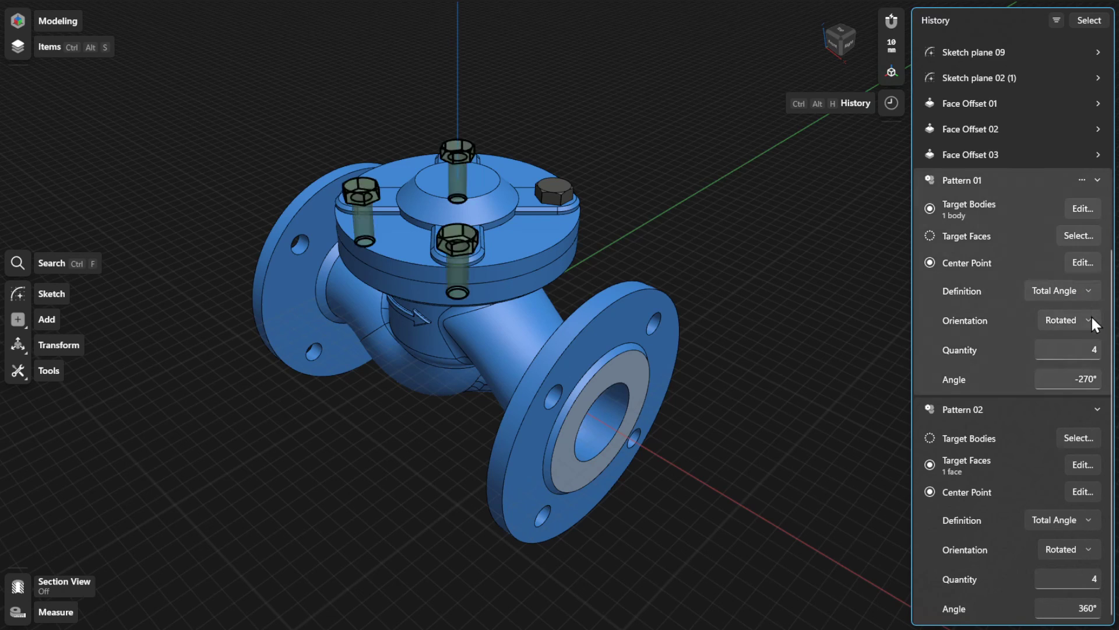
left_click(1087, 319)
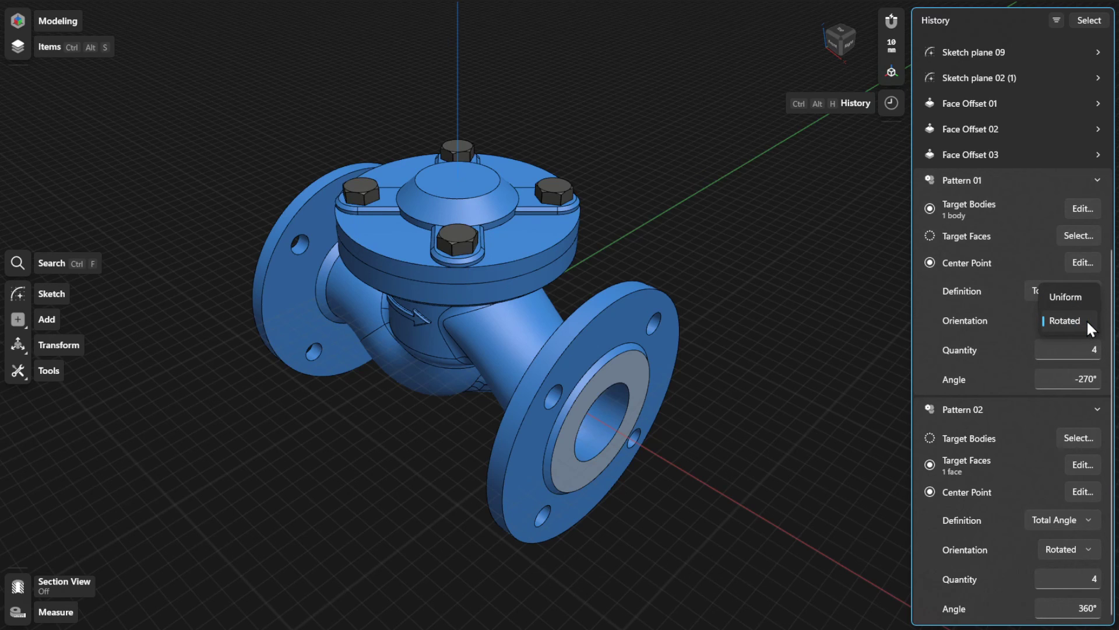
left_click(1086, 320)
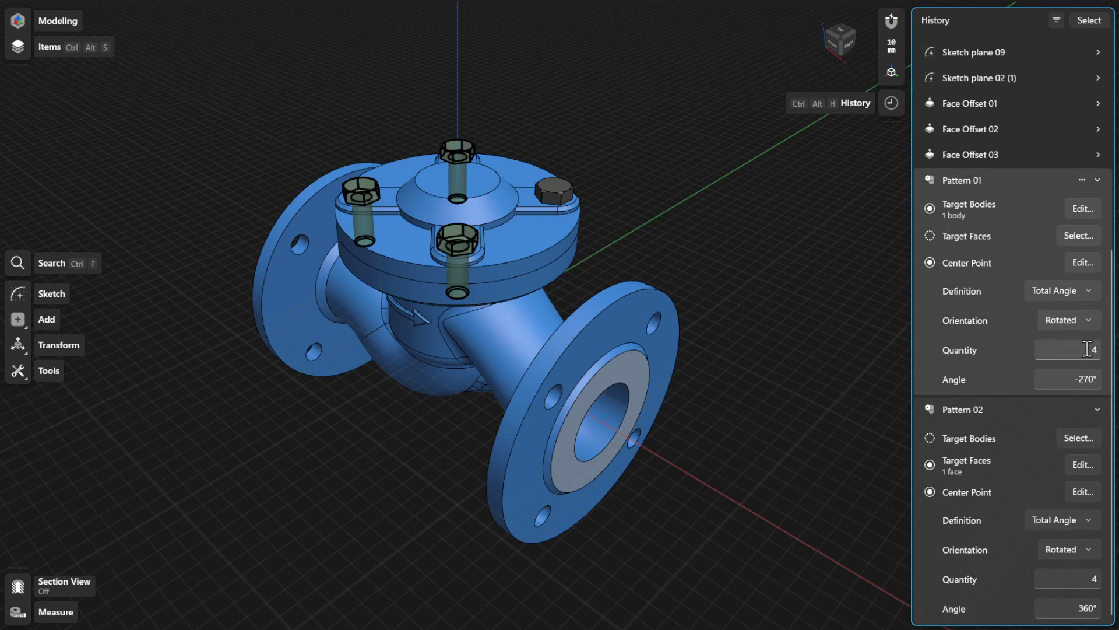
left_click(1087, 348)
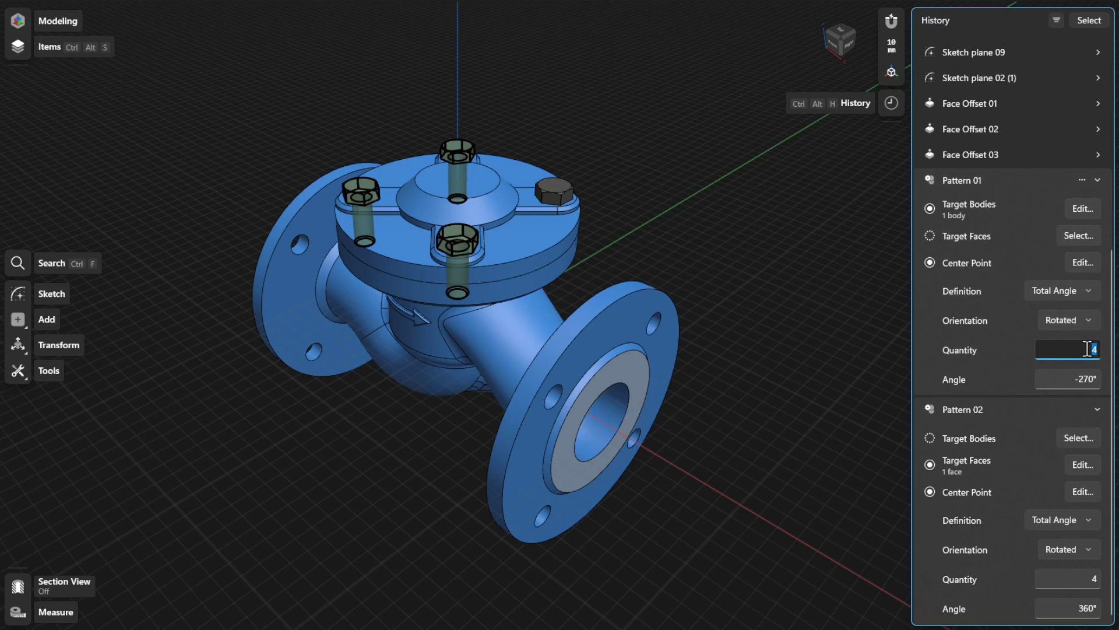
left_click(1076, 379)
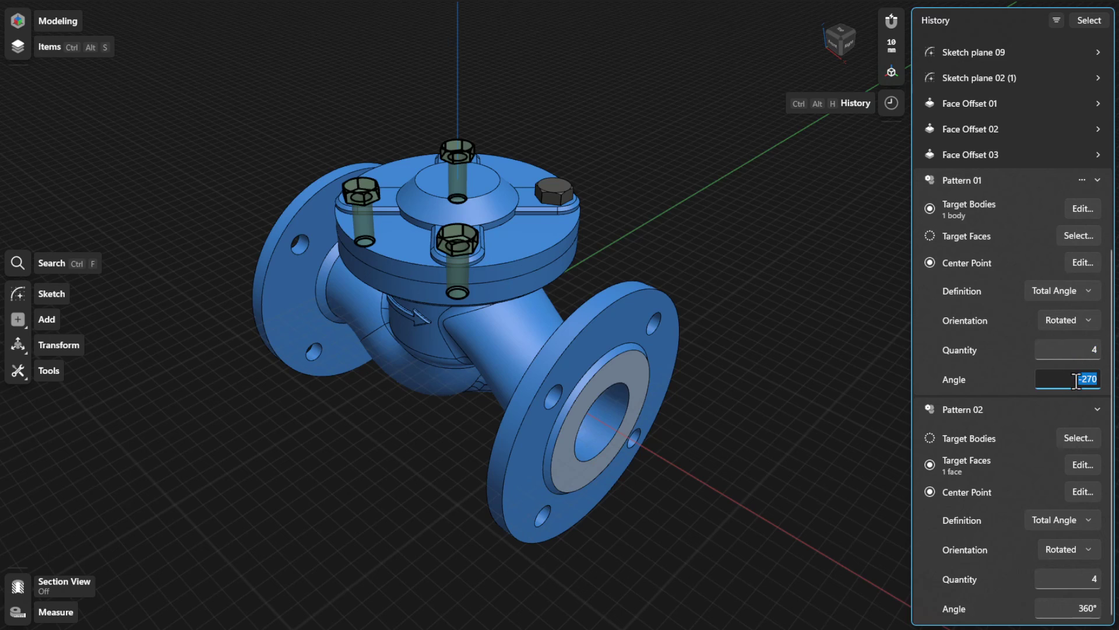